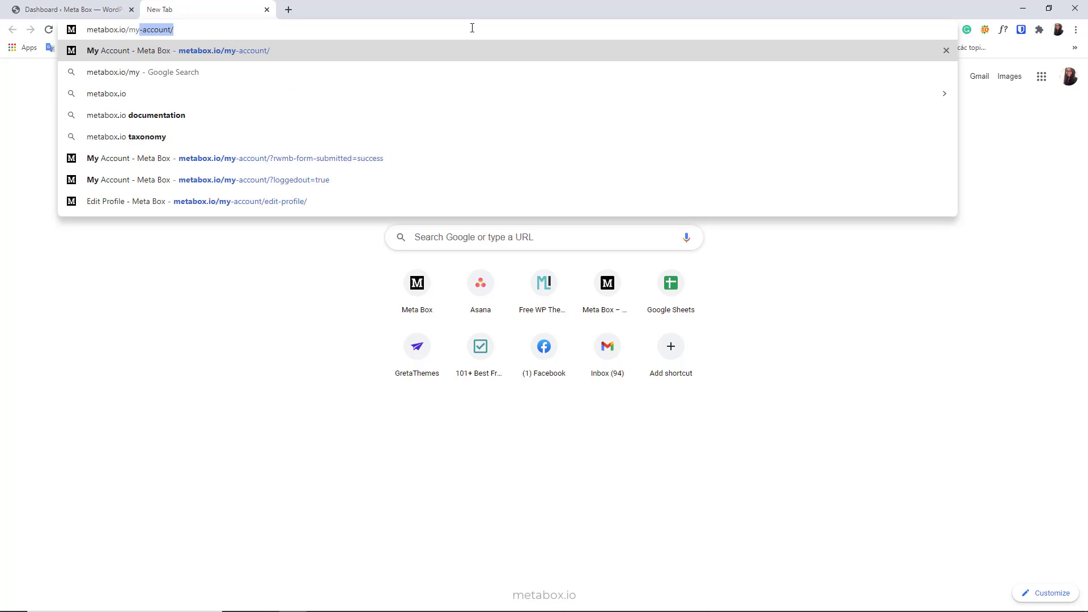
Open metabox.io/my-account and log in with the account username and password, keeping the login remembered
{"action": "key", "text": "Return"}
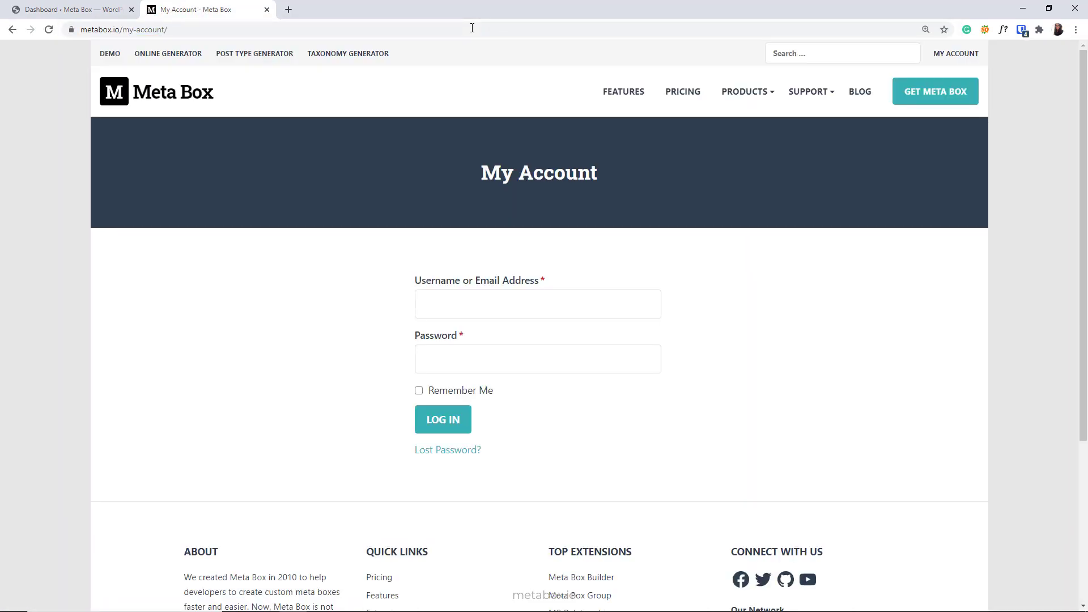
{"action": "left_click", "coordinate": [501, 306]}
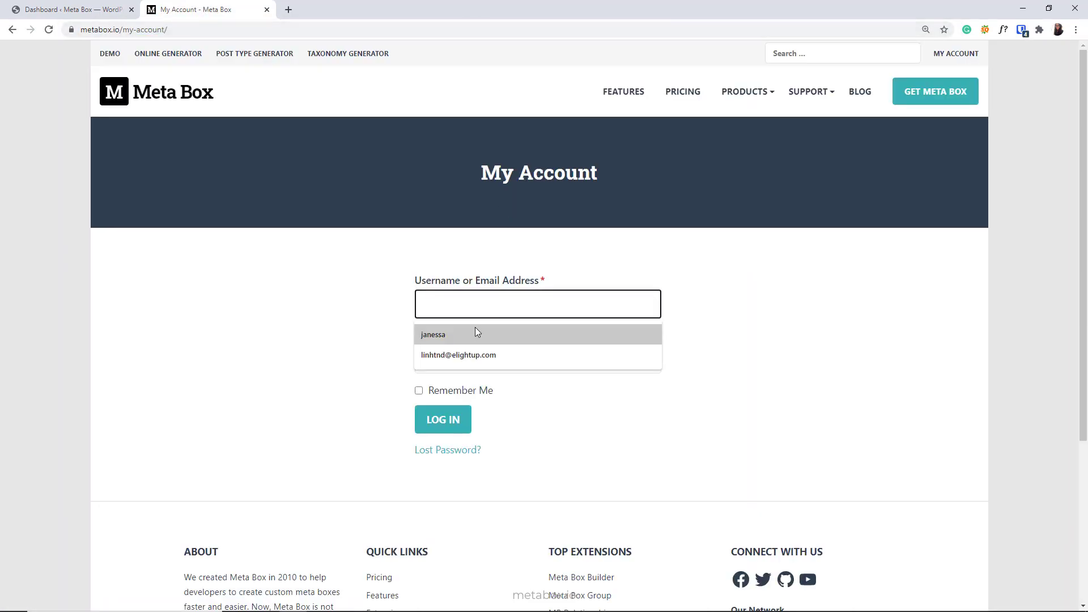
{"action": "left_click", "coordinate": [476, 334]}
{"action": "left_click", "coordinate": [471, 362]}
{"action": "key", "text": "ctrl+v"}
{"action": "left_click", "coordinate": [468, 395]}
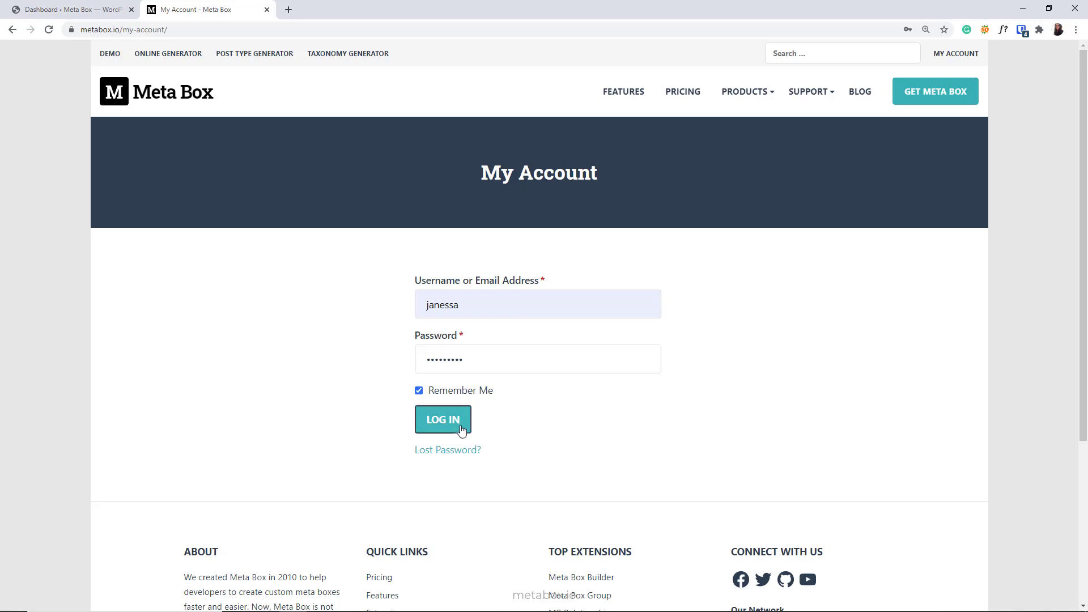
{"action": "left_click", "coordinate": [461, 429]}
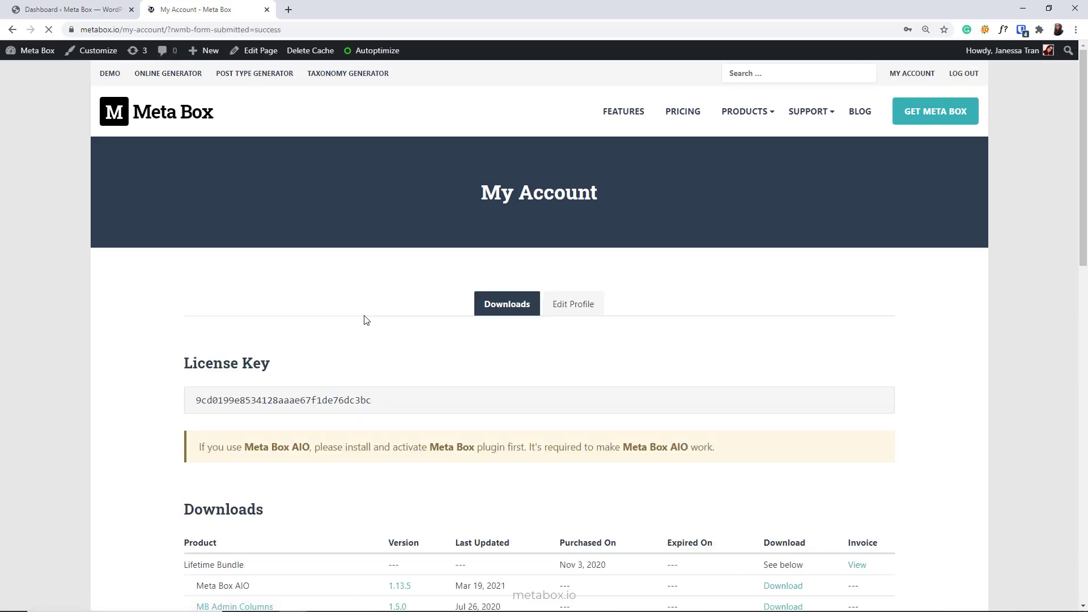
Examine the license key and the list of downloadable Meta Box extensions on the account page
{"action": "left_click_drag", "start_coordinate": [381, 401], "coordinate": [198, 404]}
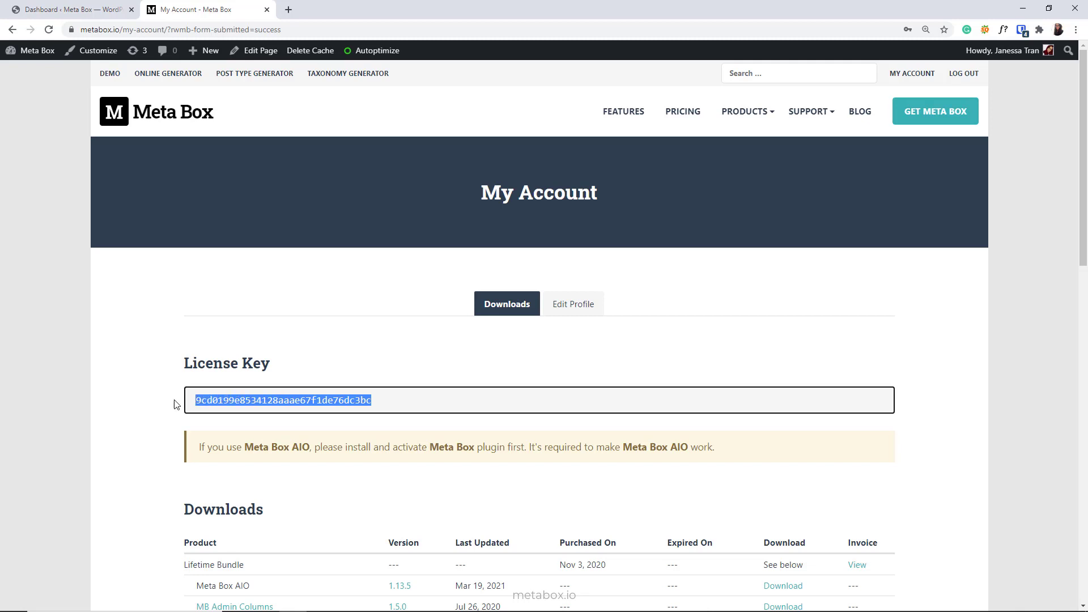
{"action": "scroll", "coordinate": [171, 404], "scroll_direction": "down", "scroll_amount": 1}
{"action": "left_click", "coordinate": [172, 405]}
{"action": "scroll", "coordinate": [171, 405], "scroll_direction": "down", "scroll_amount": 2}
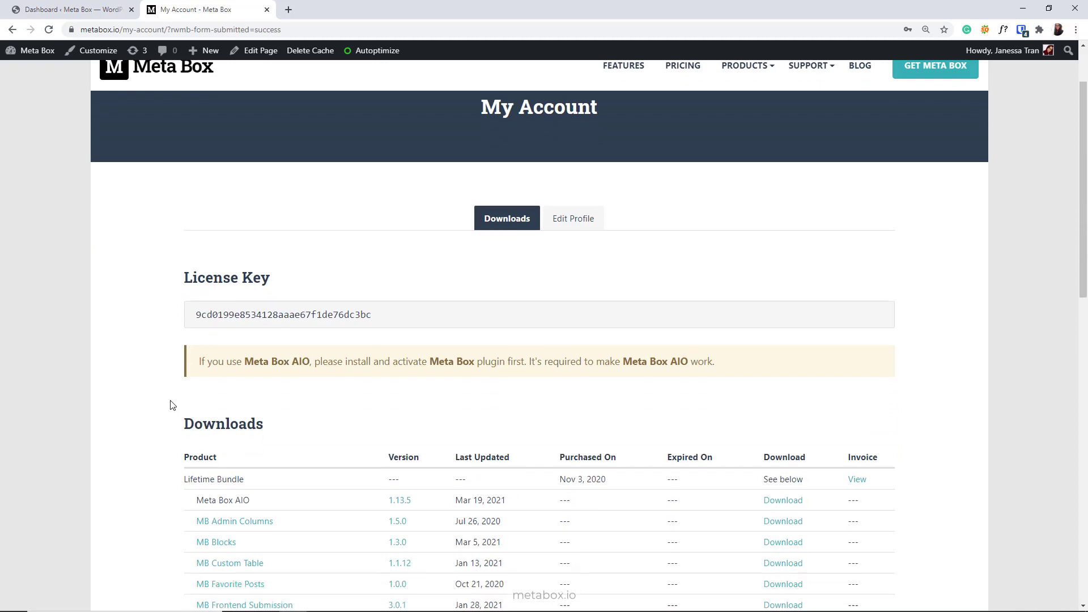
{"action": "scroll", "coordinate": [172, 405], "scroll_direction": "down", "scroll_amount": 1}
{"action": "left_click_drag", "start_coordinate": [193, 361], "coordinate": [251, 363]}
{"action": "scroll", "coordinate": [152, 381], "scroll_direction": "down", "scroll_amount": 3}
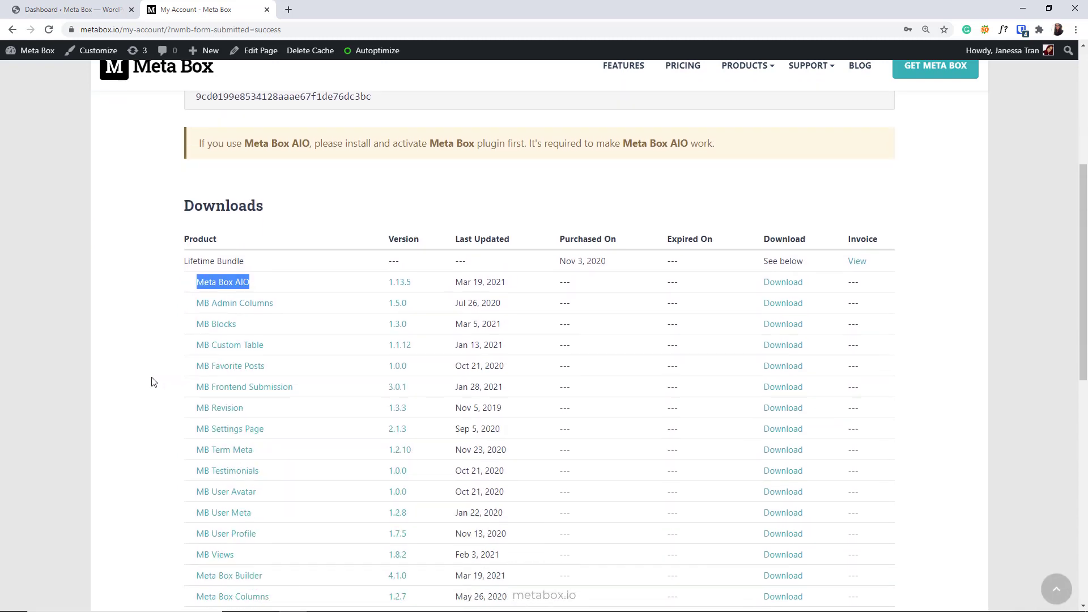
{"action": "left_click", "coordinate": [190, 214]}
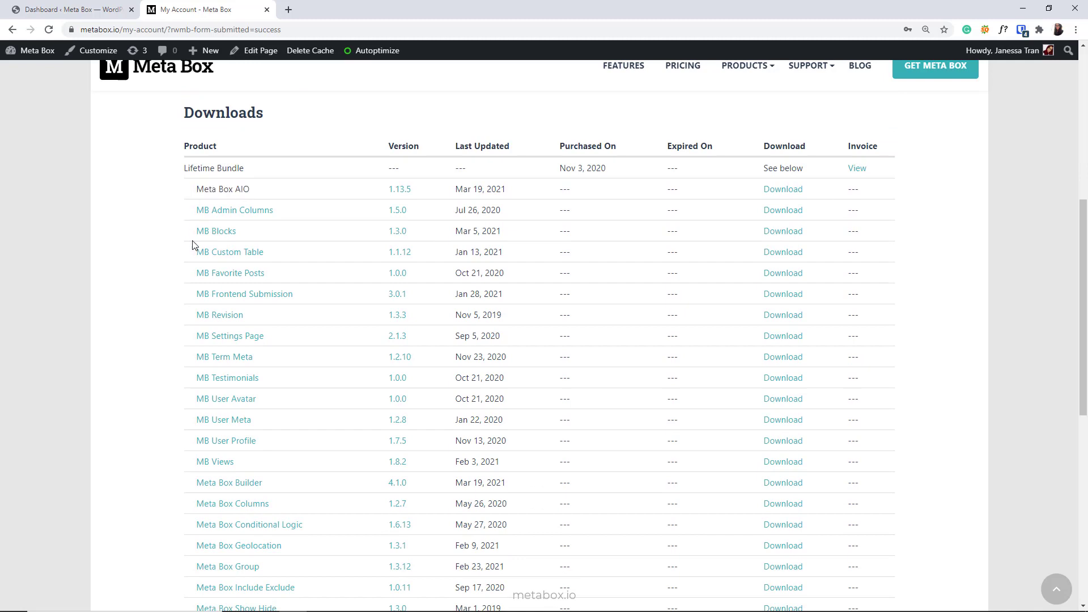
{"action": "scroll", "coordinate": [184, 346], "scroll_direction": "down", "scroll_amount": 4}
{"action": "scroll", "coordinate": [182, 357], "scroll_direction": "up", "scroll_amount": 4}
Download the Meta Box AIO package as meta-box-aio.zip to the Downloads folder and read the note about the required plugin
{"action": "left_click", "coordinate": [783, 192]}
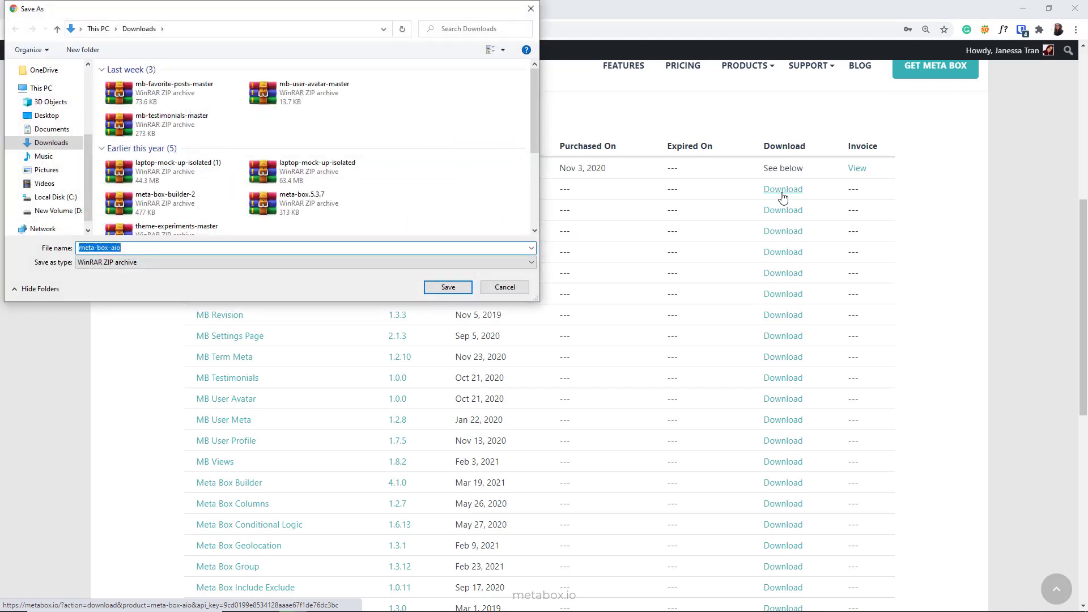
{"action": "left_click", "coordinate": [448, 287]}
{"action": "scroll", "coordinate": [347, 269], "scroll_direction": "up", "scroll_amount": 3}
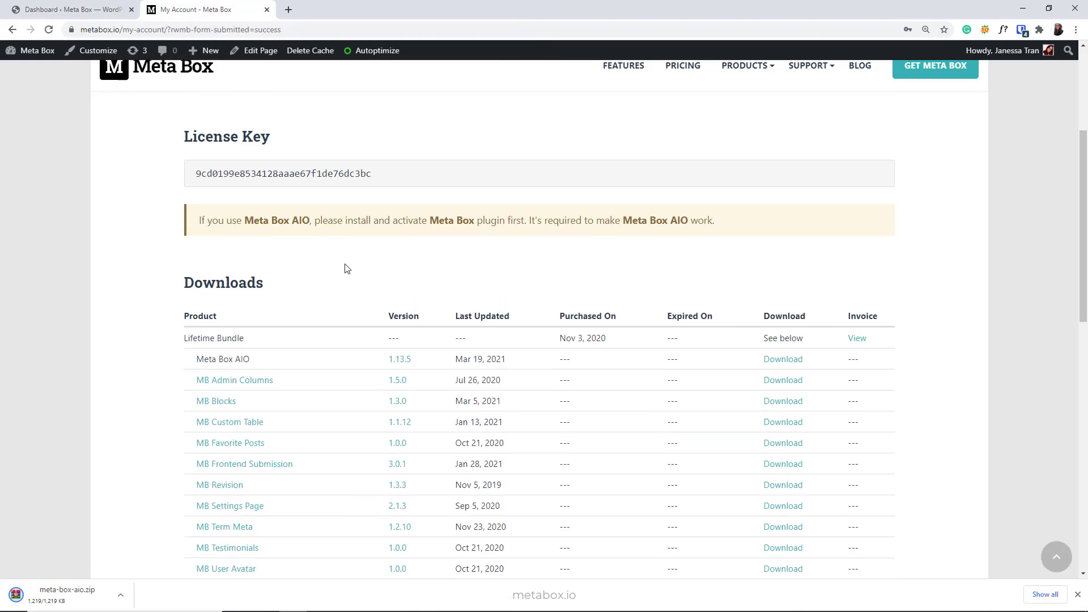
{"action": "left_click_drag", "start_coordinate": [200, 221], "coordinate": [729, 237]}
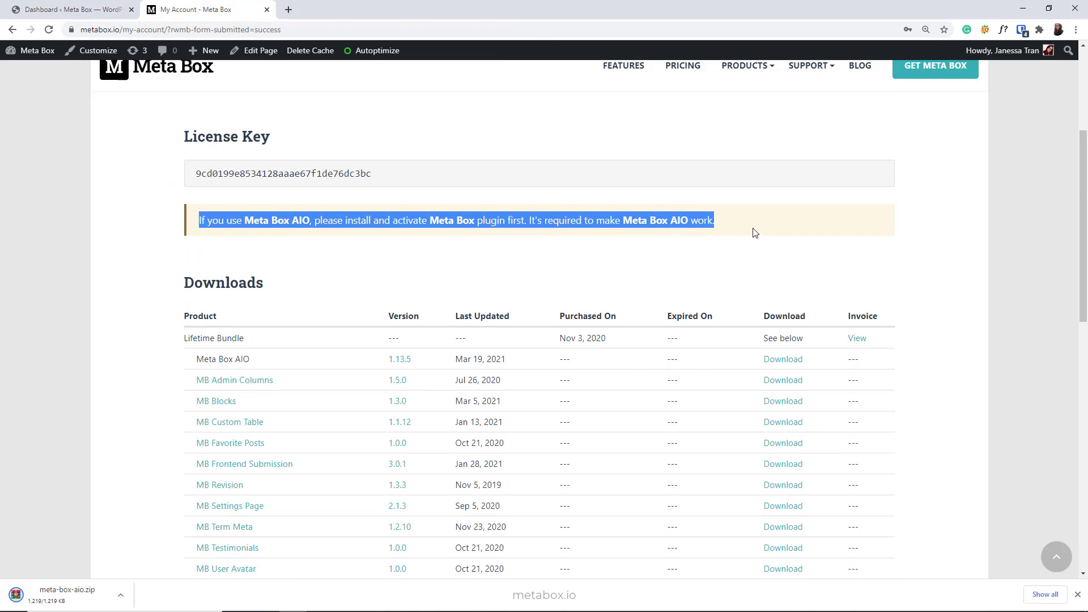
{"action": "left_click", "coordinate": [754, 232]}
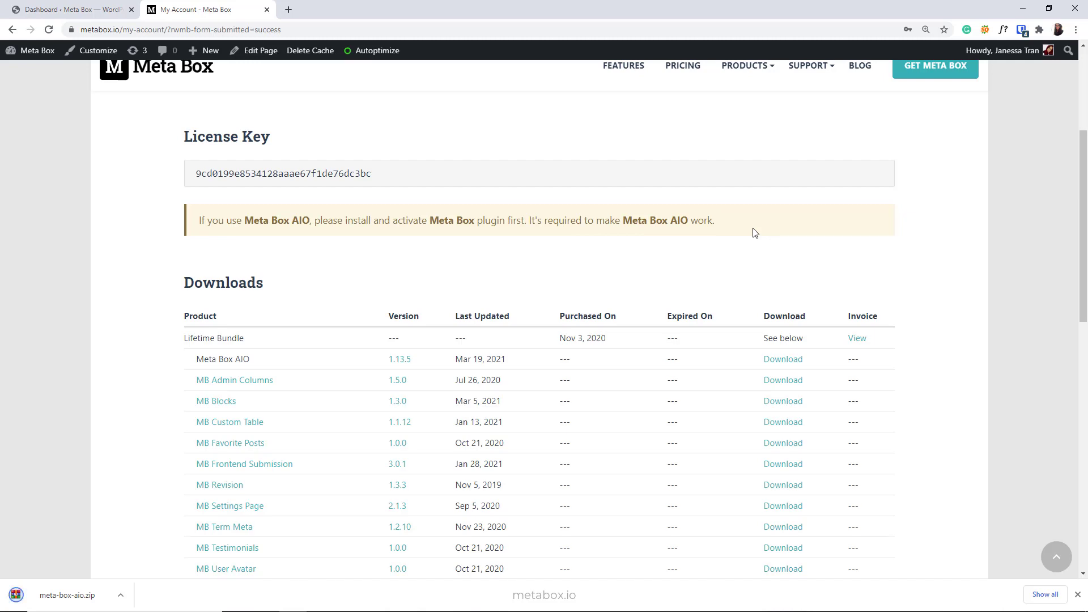
View the account's Edit Profile page with its name, email and password fields
{"action": "scroll", "coordinate": [754, 232], "scroll_direction": "up", "scroll_amount": 1}
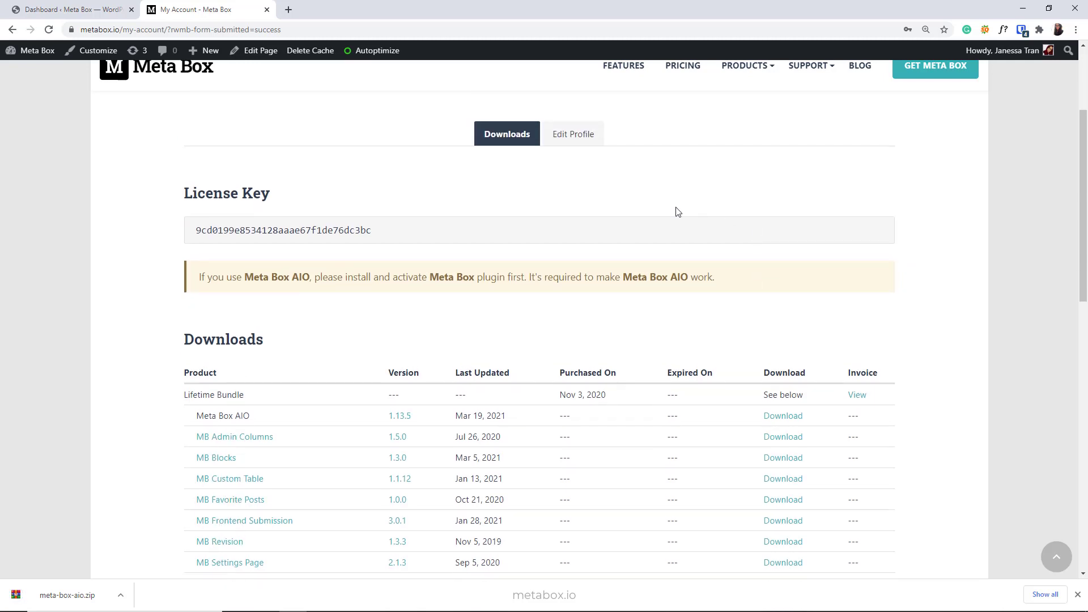
{"action": "left_click", "coordinate": [577, 136]}
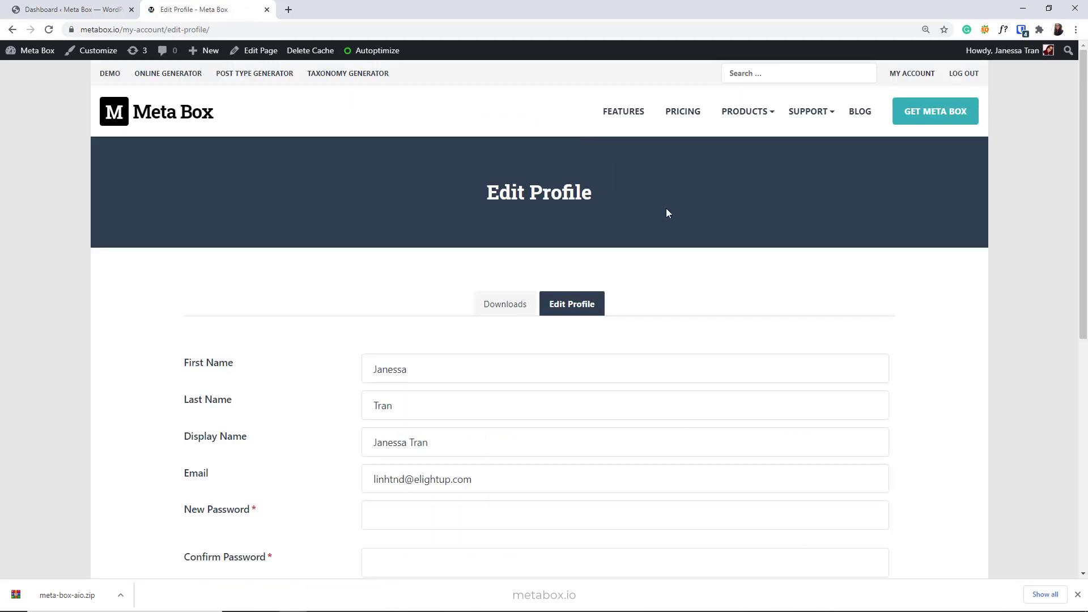
{"action": "scroll", "coordinate": [699, 265], "scroll_direction": "down", "scroll_amount": 1}
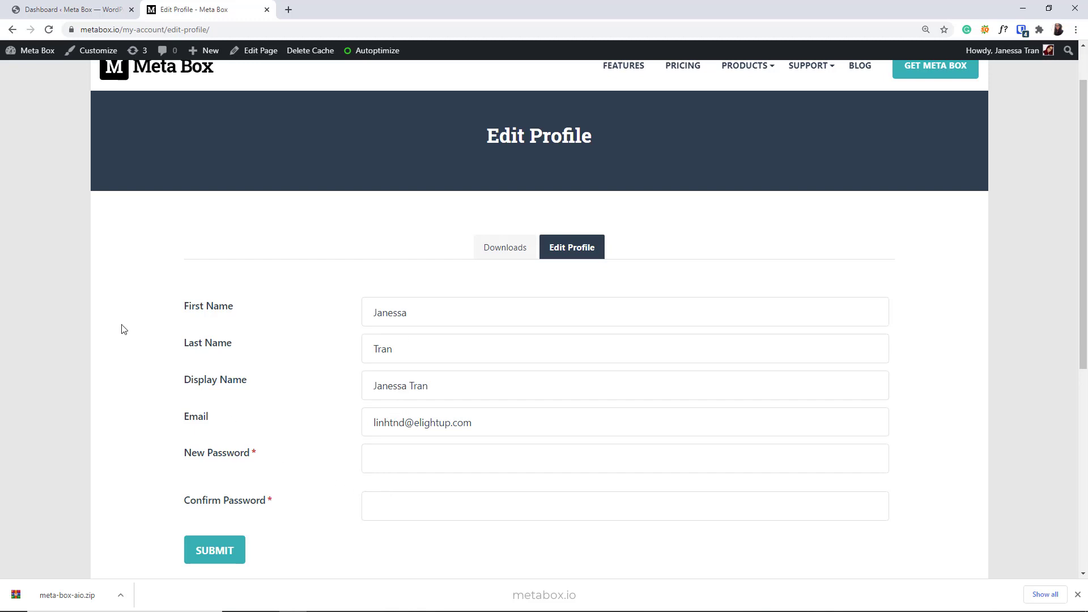
Switch to the WordPress admin site, upload meta-box-aio.zip as a new plugin, and install and activate it
{"action": "left_click", "coordinate": [70, 9]}
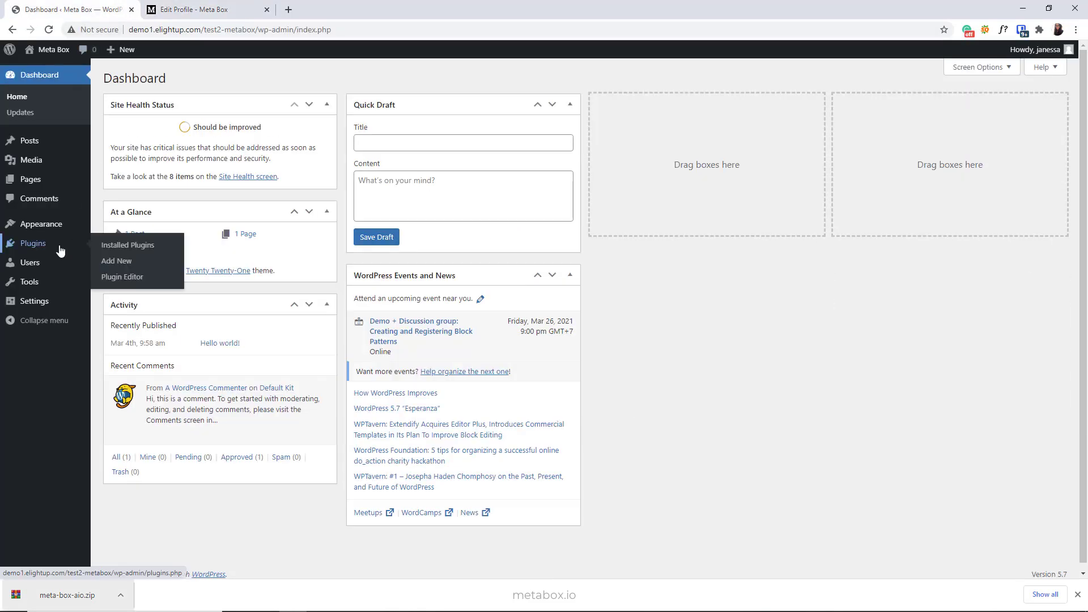
{"action": "left_click", "coordinate": [59, 244]}
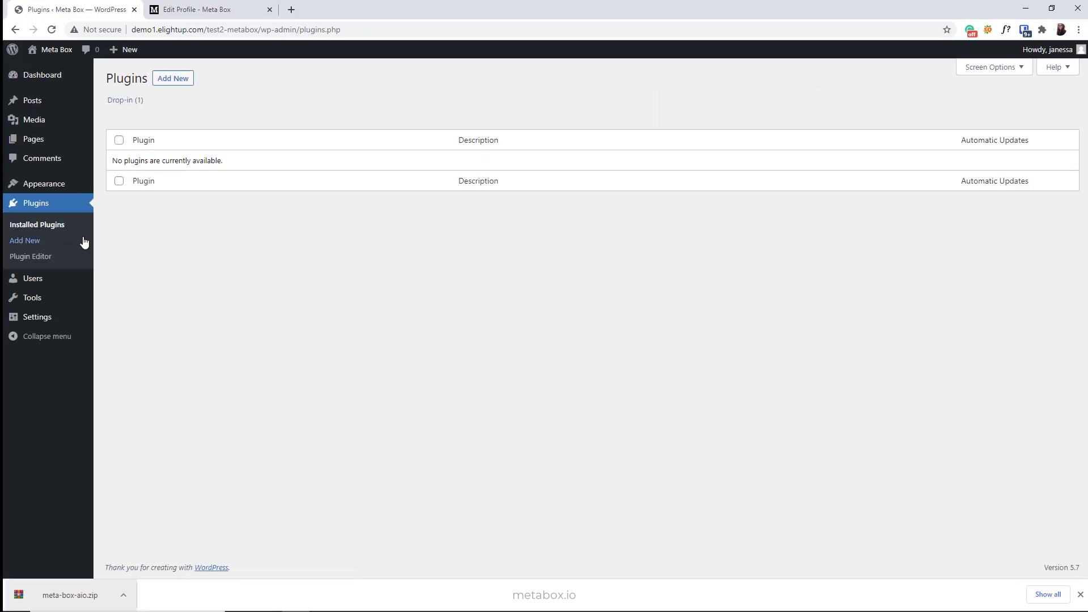
{"action": "left_click", "coordinate": [171, 79]}
{"action": "left_click", "coordinate": [208, 78]}
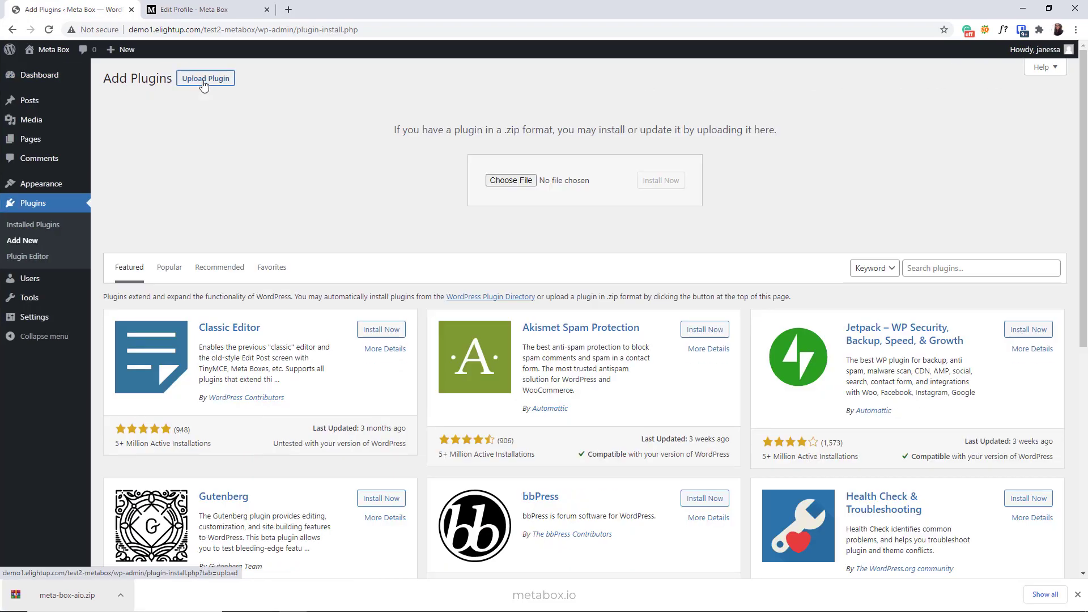
{"action": "left_click_drag", "start_coordinate": [67, 595], "coordinate": [566, 185]}
{"action": "left_click", "coordinate": [655, 182]}
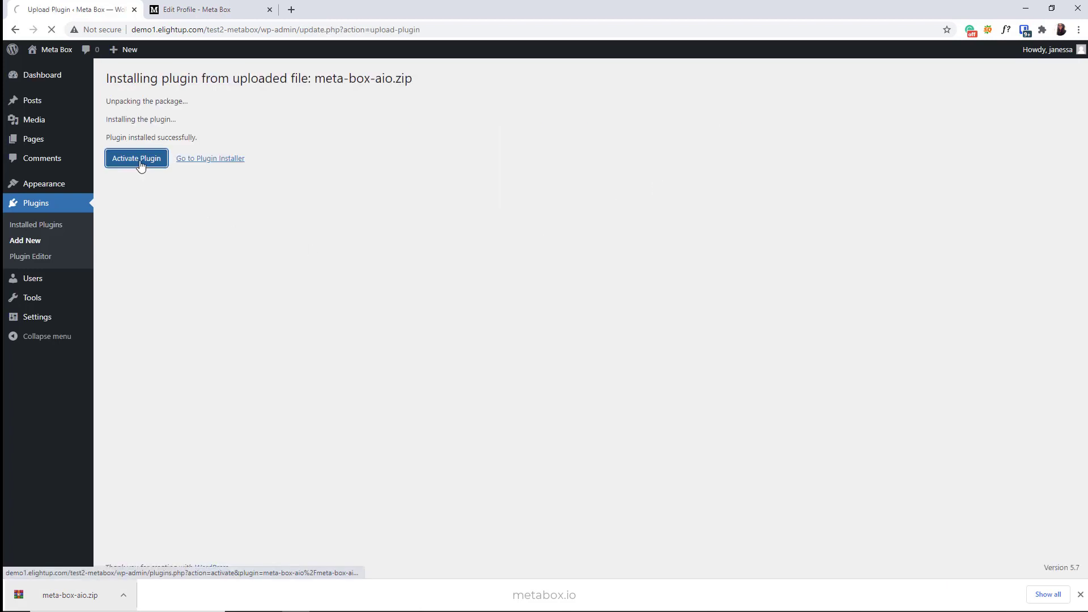
{"action": "left_click", "coordinate": [136, 159]}
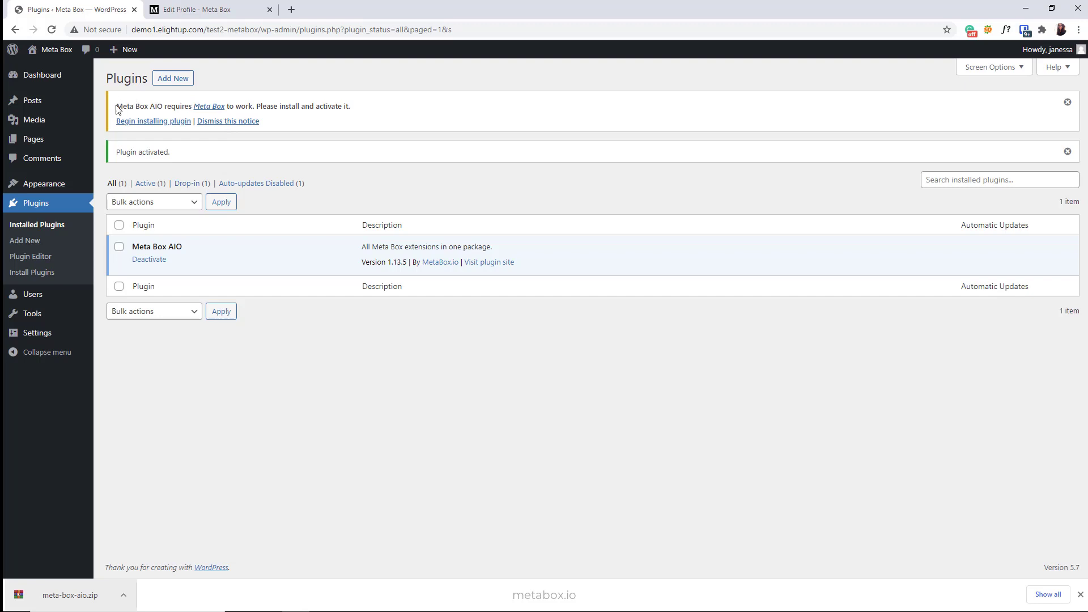
Install and activate the Meta Box plugin that Meta Box AIO requires
{"action": "left_click_drag", "start_coordinate": [117, 108], "coordinate": [282, 129]}
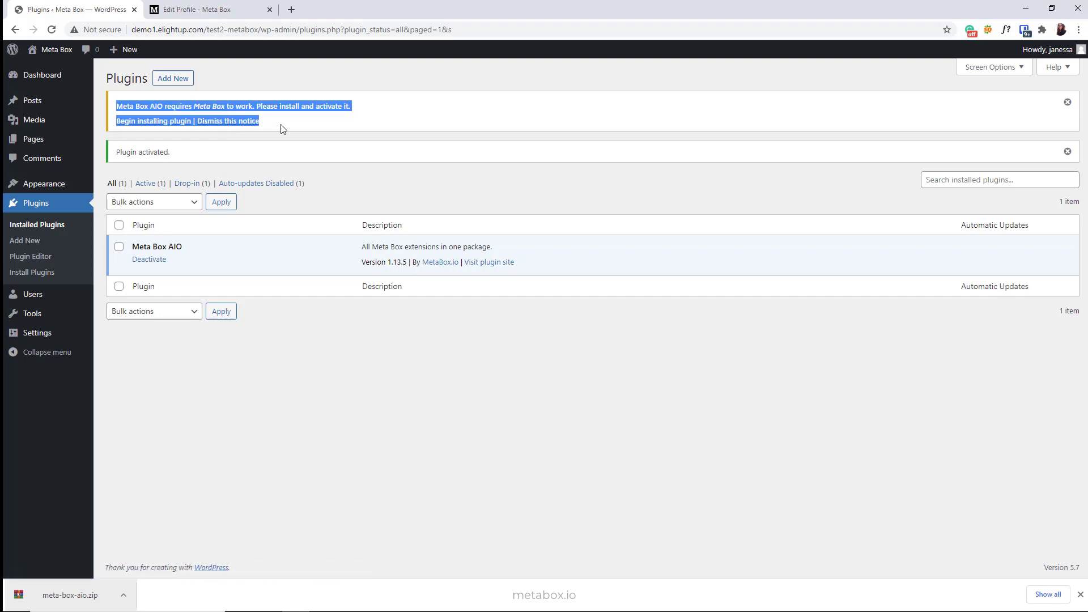
{"action": "left_click", "coordinate": [281, 127]}
{"action": "left_click", "coordinate": [177, 122]}
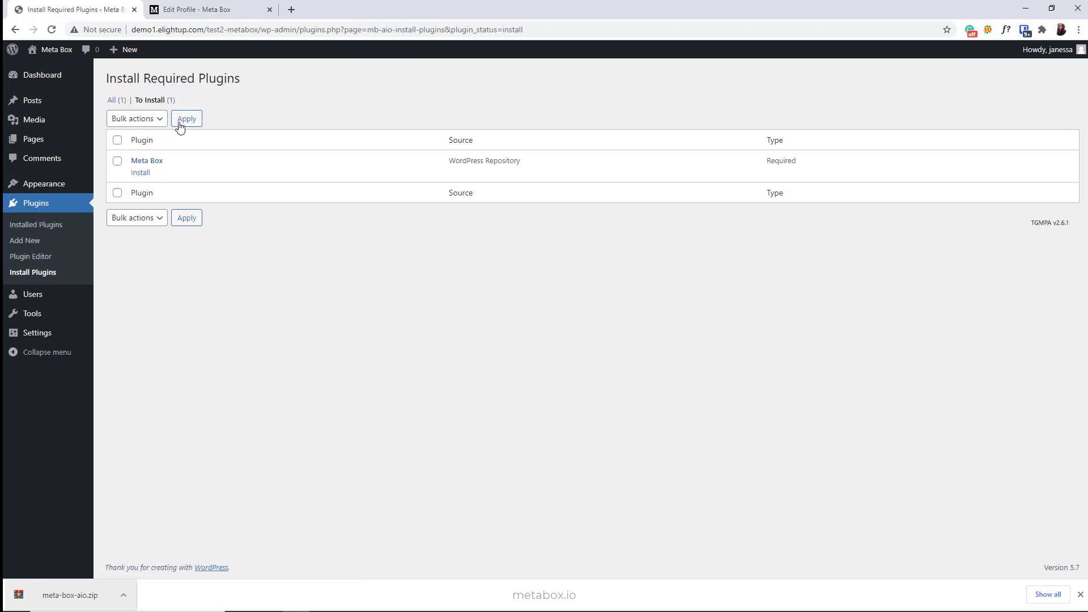
{"action": "left_click", "coordinate": [140, 173]}
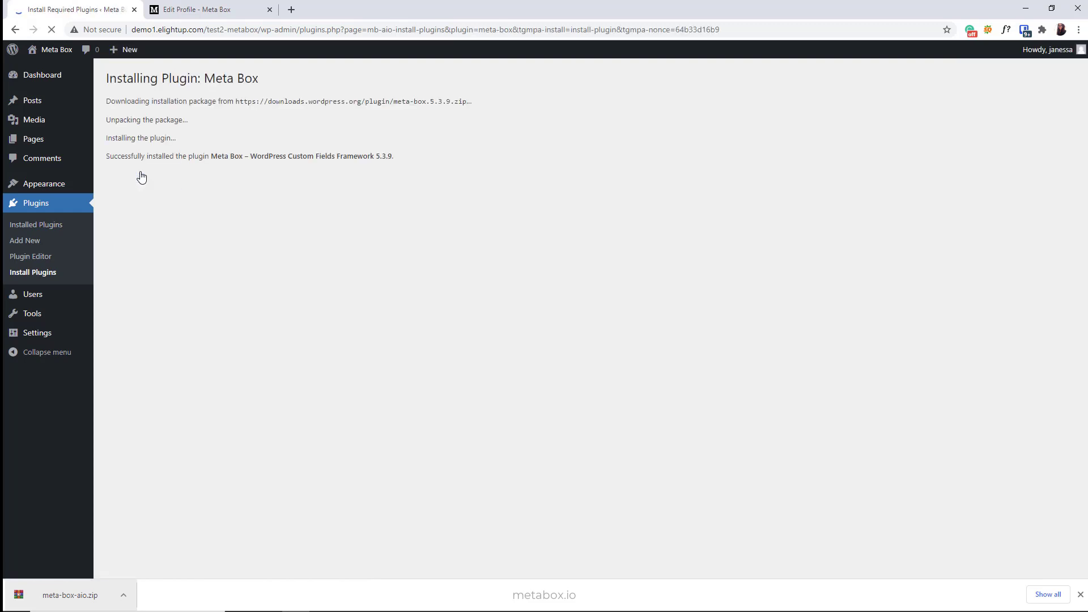
{"action": "left_click", "coordinate": [141, 174]}
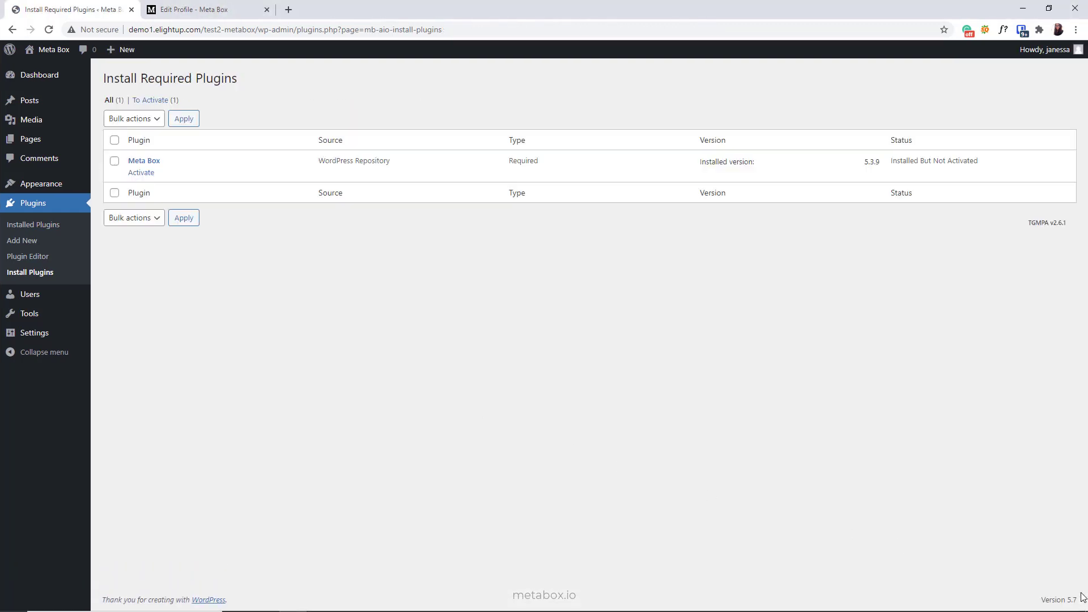
{"action": "left_click", "coordinate": [145, 175]}
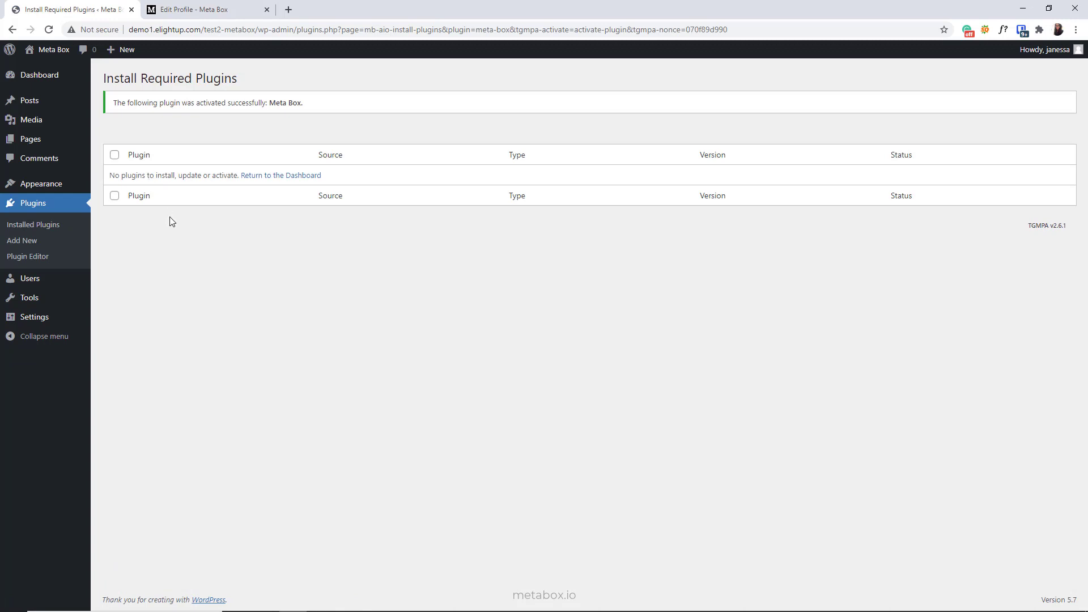
Paste the license key into the Meta Box License settings in WordPress and save it to activate the license
{"action": "left_click", "coordinate": [31, 74]}
{"action": "left_click", "coordinate": [55, 329]}
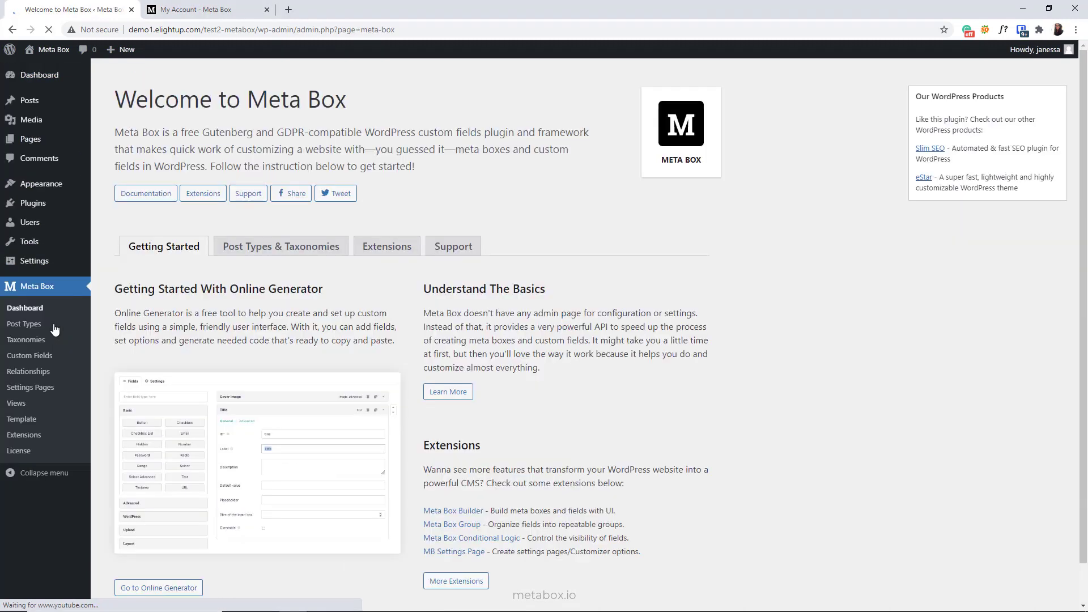
{"action": "left_click", "coordinate": [31, 454]}
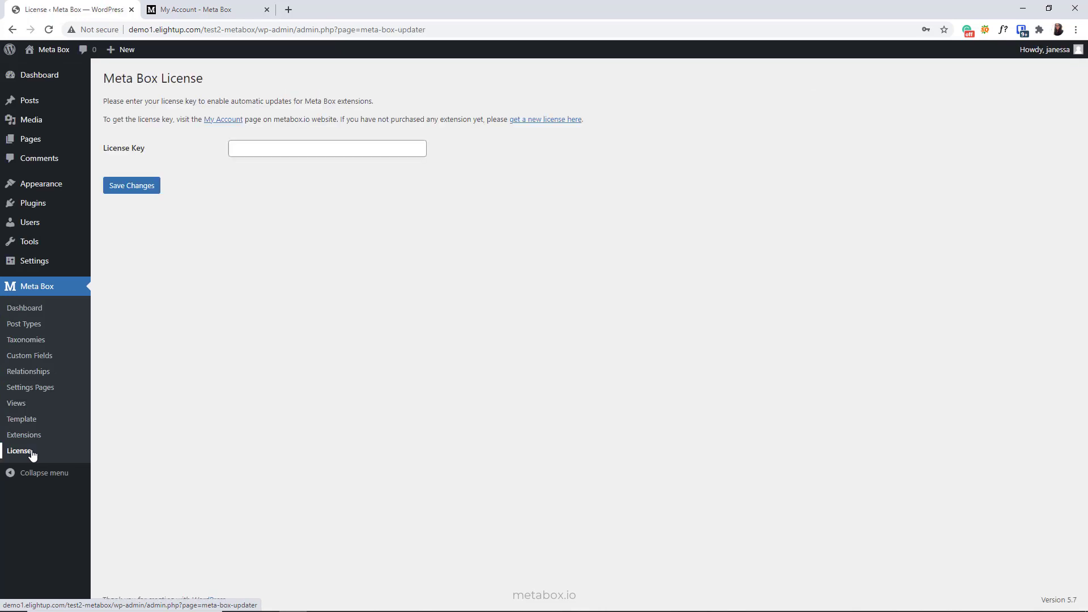
{"action": "left_click", "coordinate": [338, 148]}
{"action": "key", "text": "ctrl+v"}
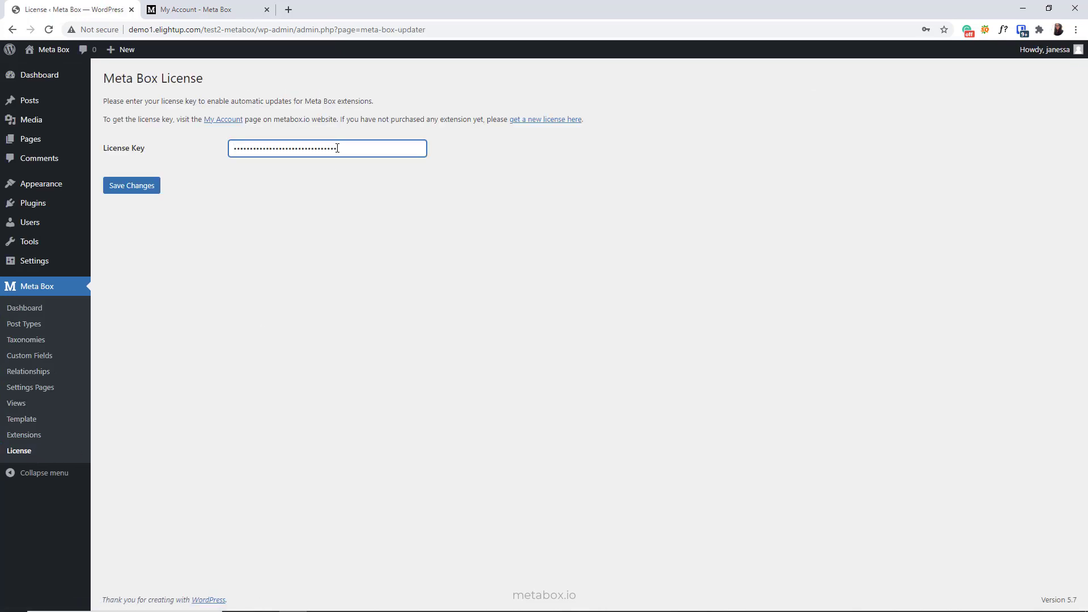
{"action": "left_click", "coordinate": [145, 190]}
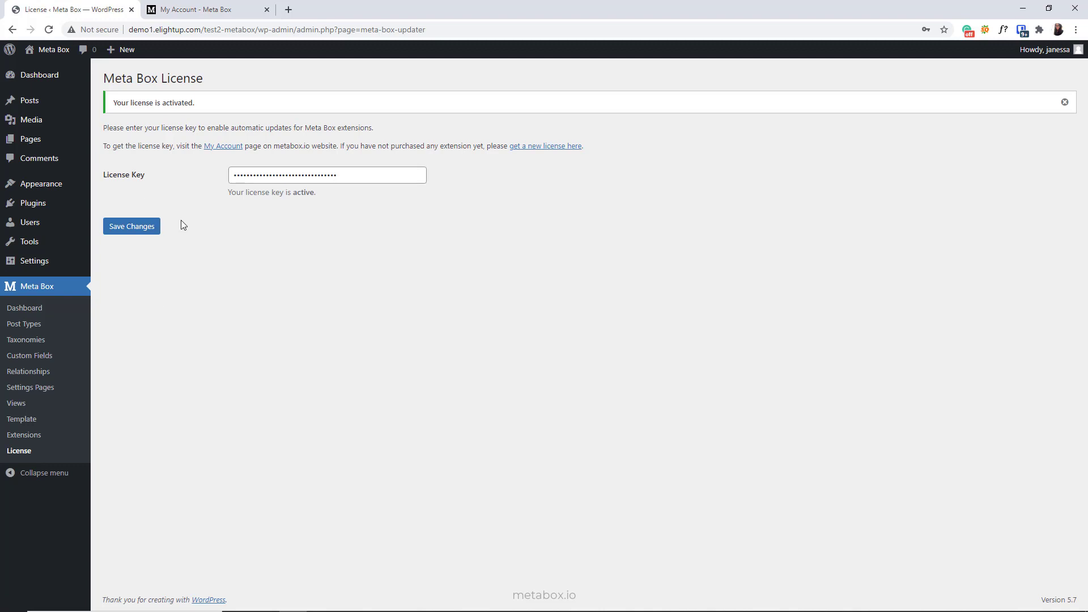
{"action": "left_click_drag", "start_coordinate": [202, 108], "coordinate": [115, 103]}
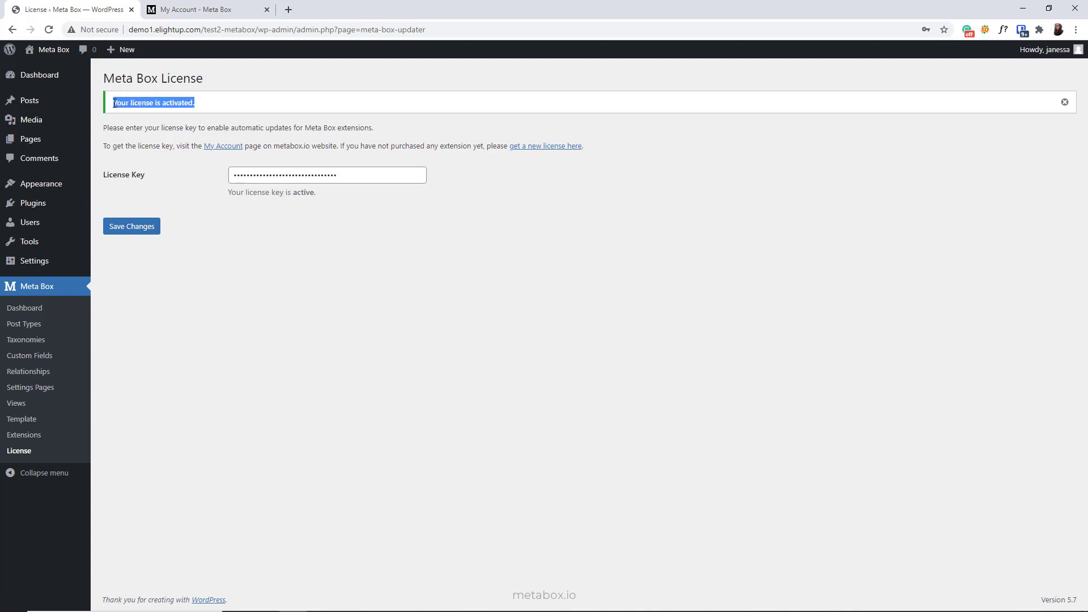
{"action": "left_click", "coordinate": [111, 114]}
In the Meta Box extensions list, disable MB Admin Columns, MB Blocks and MB Comment Meta, and enable all three again
{"action": "left_click", "coordinate": [49, 439]}
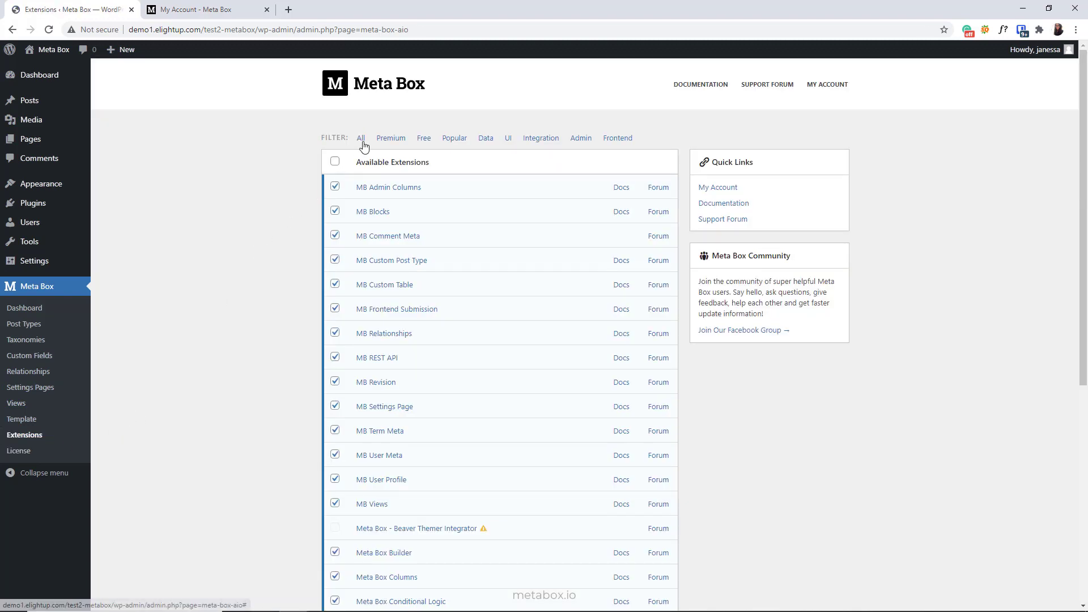
{"action": "left_click", "coordinate": [335, 190]}
{"action": "left_click", "coordinate": [335, 212]}
{"action": "left_click", "coordinate": [335, 234]}
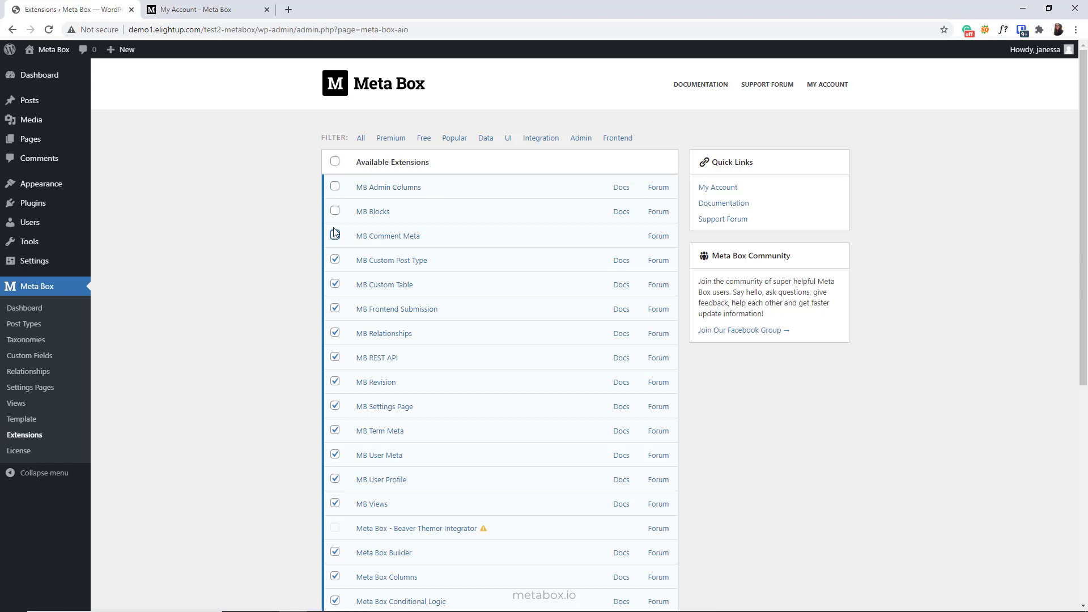
{"action": "left_click", "coordinate": [335, 234]}
{"action": "left_click", "coordinate": [335, 211]}
{"action": "left_click", "coordinate": [335, 188]}
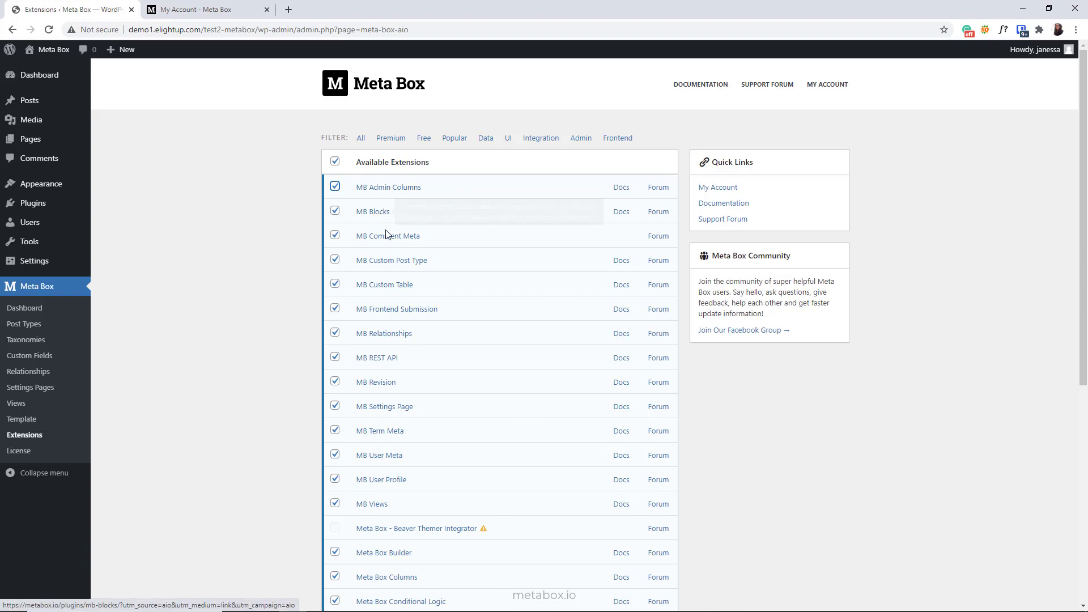
Open the product page of the MB Admin Columns extension from the extensions list
{"action": "mouse_move", "coordinate": [388, 262]}
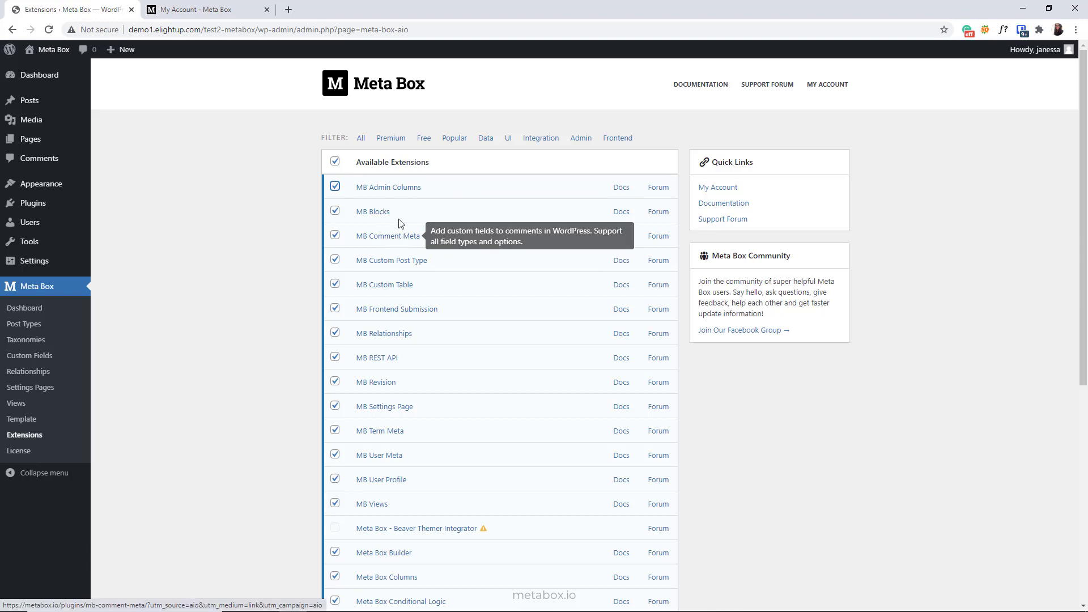
{"action": "left_click", "coordinate": [399, 189]}
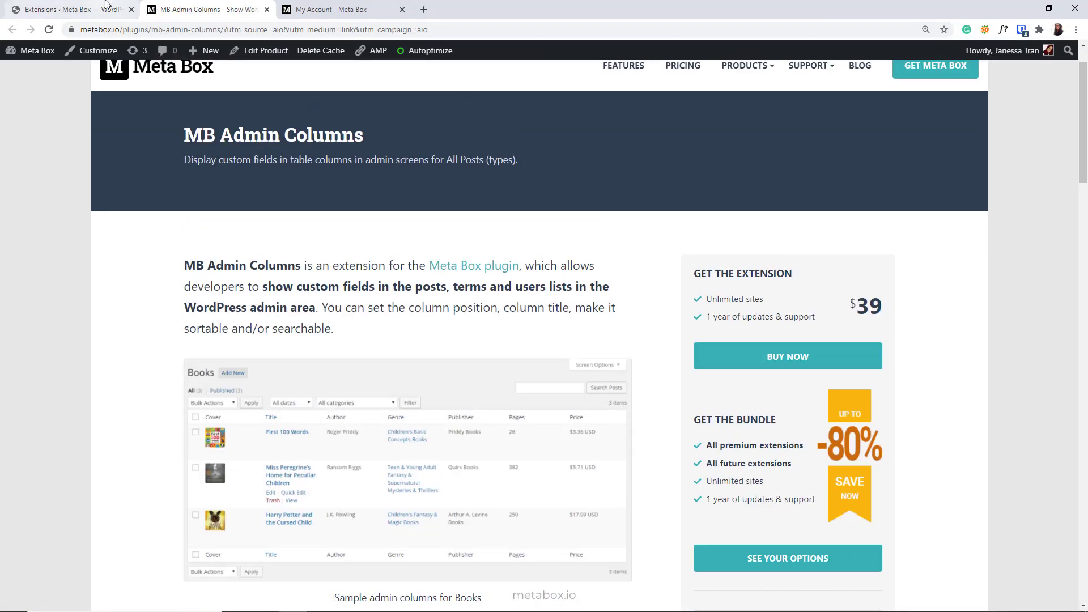
Open the documentation page and the support forum page of MB Admin Columns from the extensions list
{"action": "left_click", "coordinate": [68, 9]}
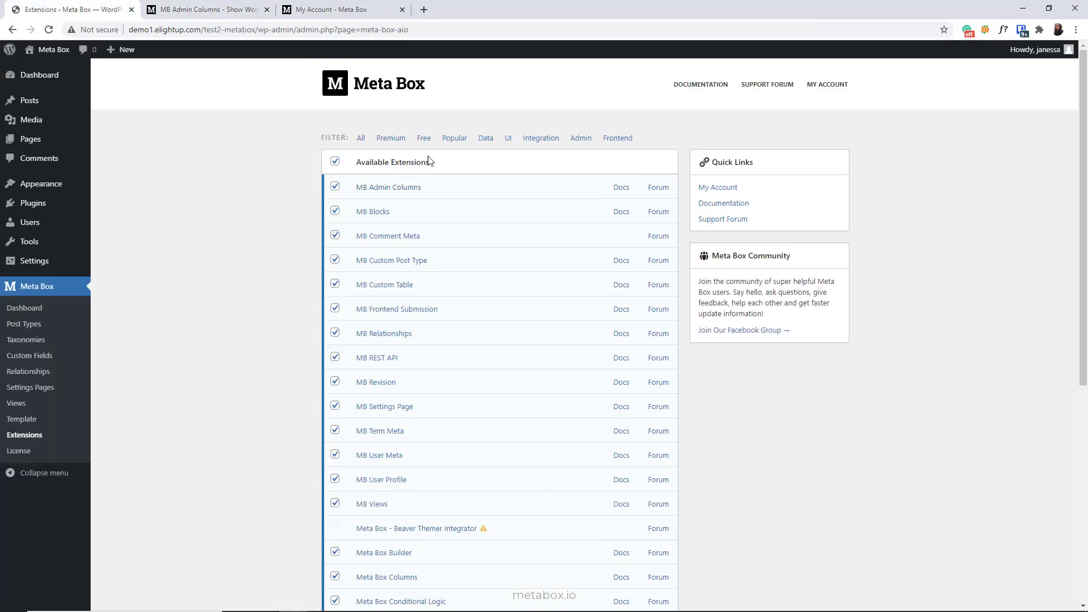
{"action": "left_click", "coordinate": [621, 187]}
{"action": "key", "text": "ctrl+1"}
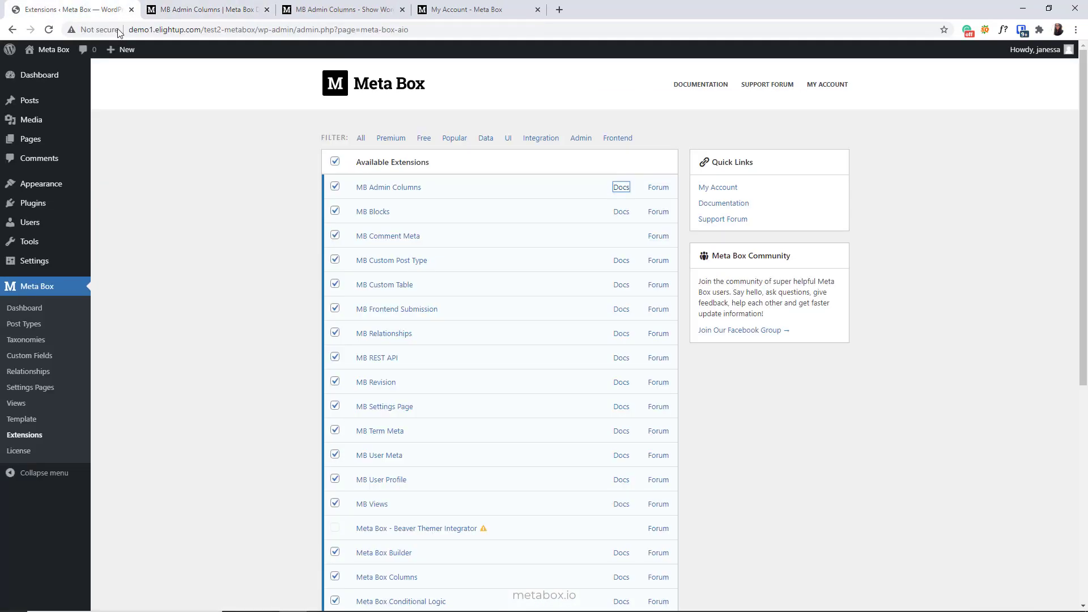
{"action": "left_click", "coordinate": [653, 190]}
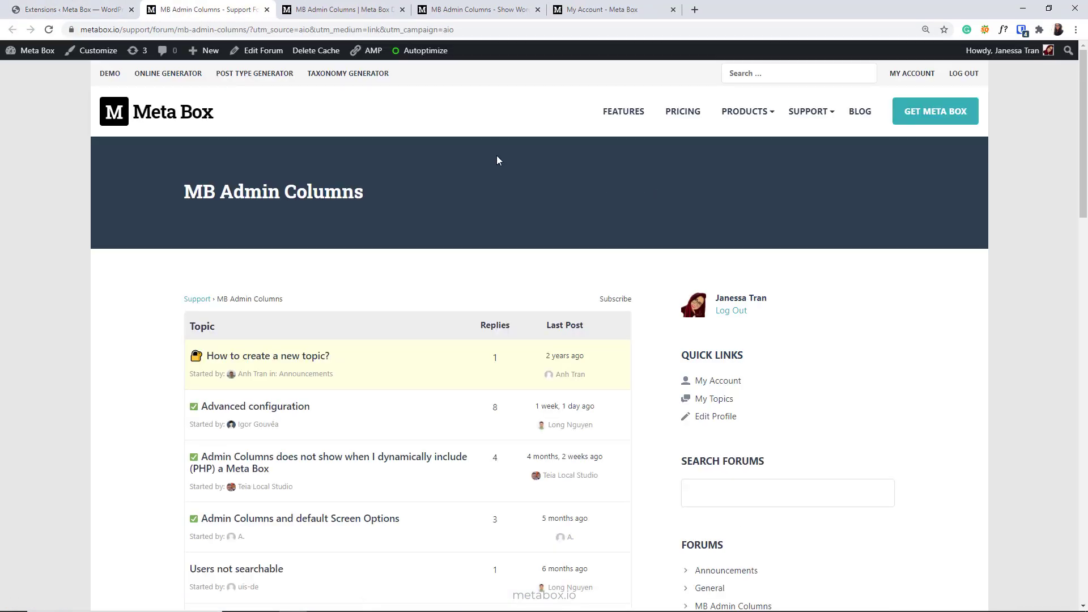
Close the MB Admin Columns and account pages and return to the Meta Box extensions list
{"action": "middle_click", "coordinate": [404, 11]}
{"action": "middle_click", "coordinate": [403, 11]}
{"action": "middle_click", "coordinate": [238, 12]}
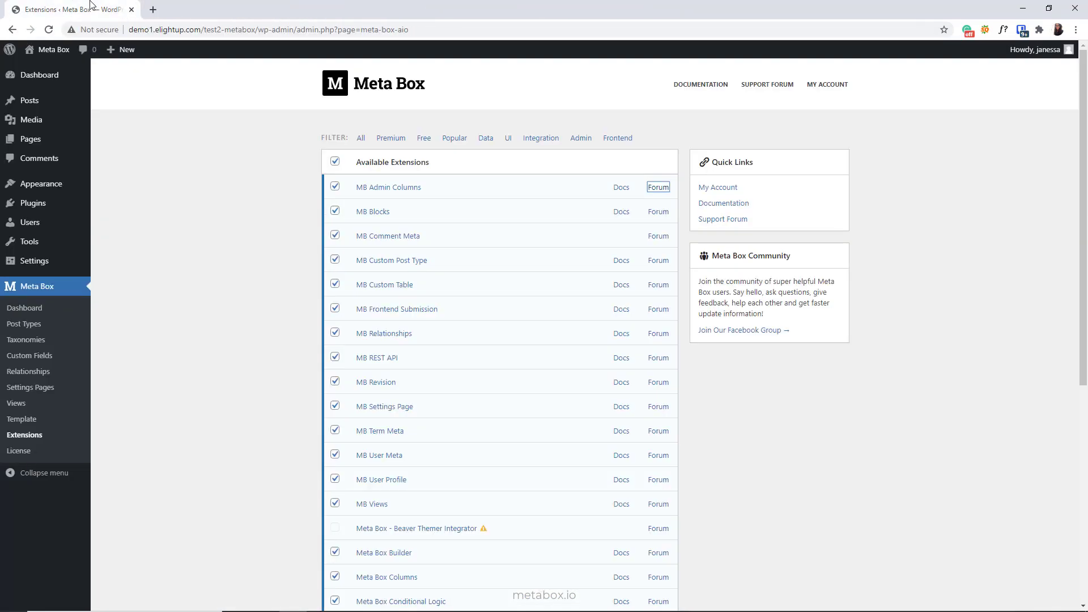
{"action": "left_click", "coordinate": [248, 148]}
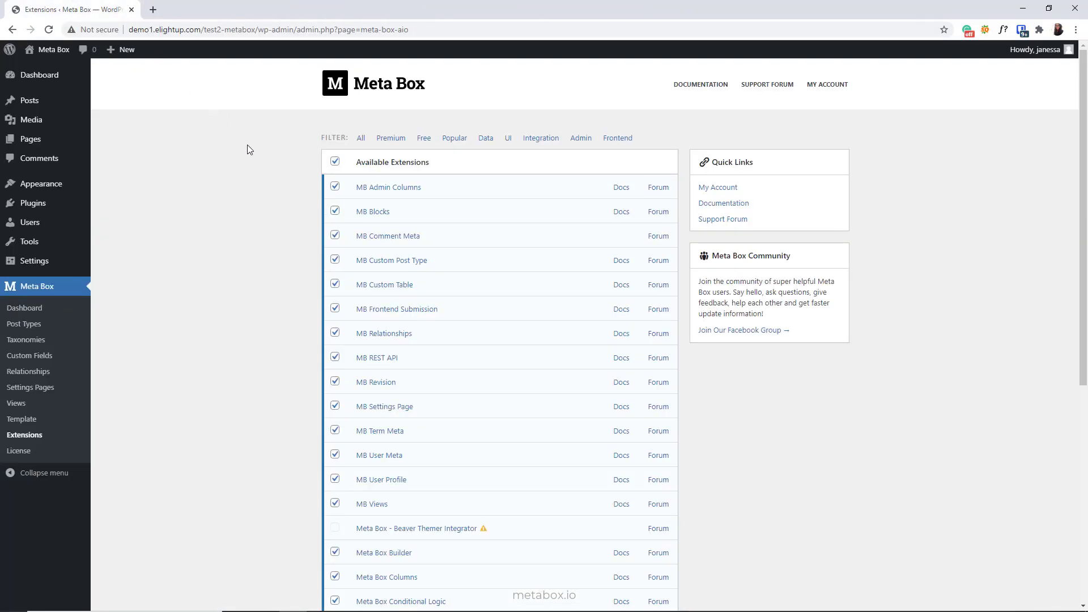
Filter the extensions by Premium, Free, Popular, UI and Integration, and check which plugins the integration extensions require
{"action": "left_click", "coordinate": [399, 140]}
{"action": "left_click", "coordinate": [425, 140]}
{"action": "left_click", "coordinate": [468, 139]}
{"action": "left_click", "coordinate": [513, 138]}
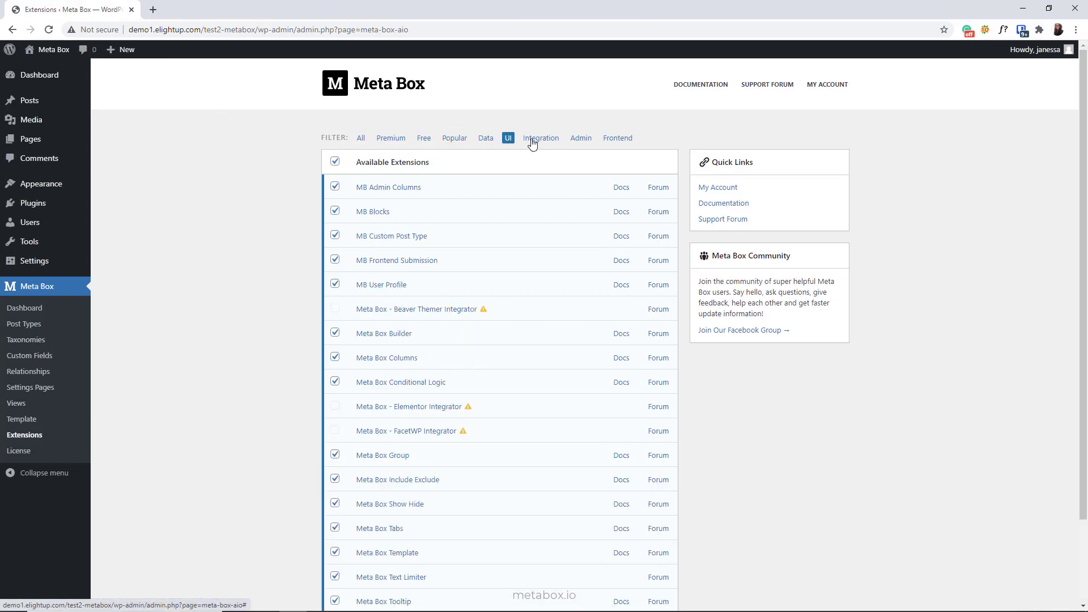
{"action": "left_click", "coordinate": [537, 139]}
{"action": "mouse_move", "coordinate": [493, 217]}
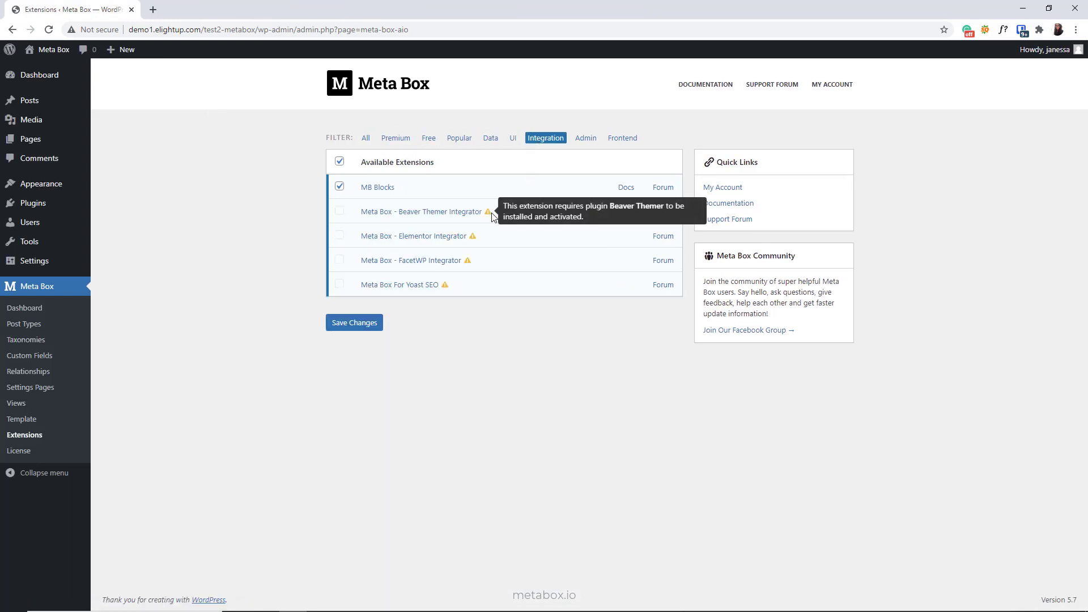
{"action": "mouse_move", "coordinate": [474, 238]}
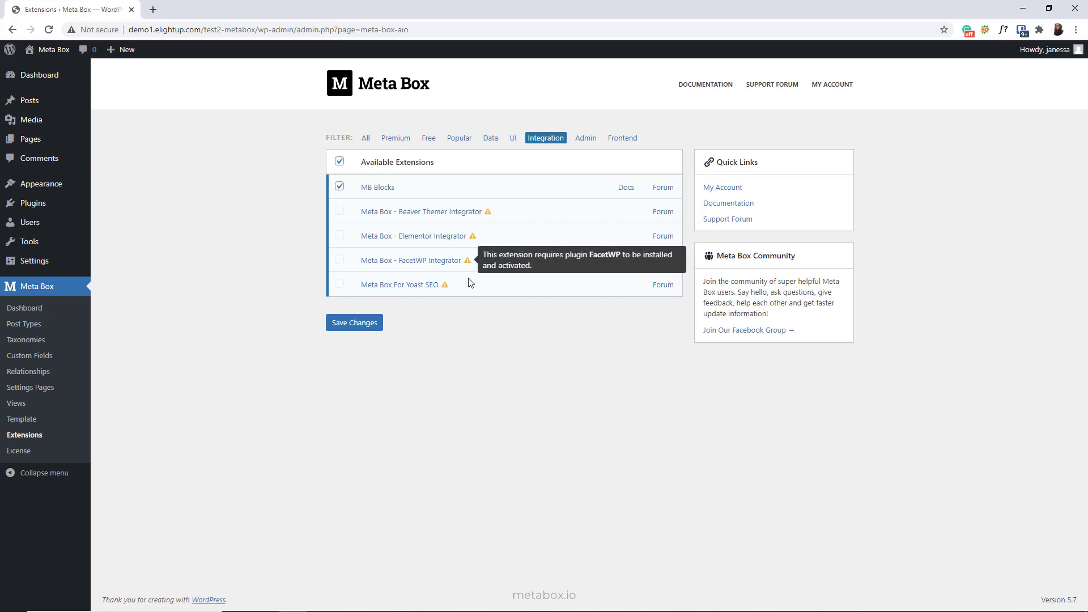
{"action": "mouse_move", "coordinate": [449, 288]}
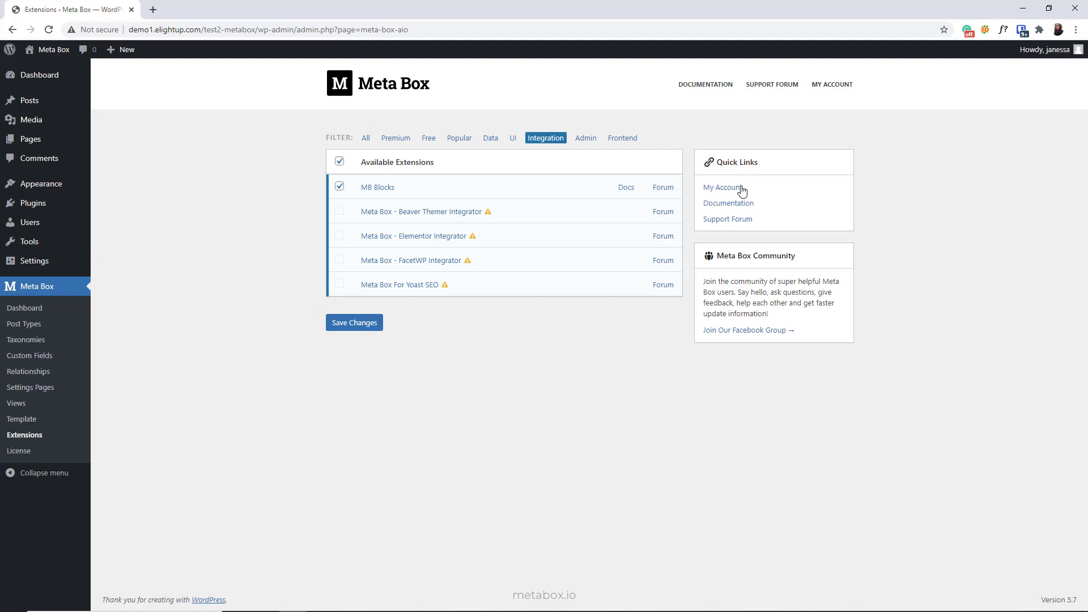
Look over the Quick Links and the Meta Box Community link, and show all extensions again
{"action": "left_click_drag", "start_coordinate": [743, 189], "coordinate": [702, 221]}
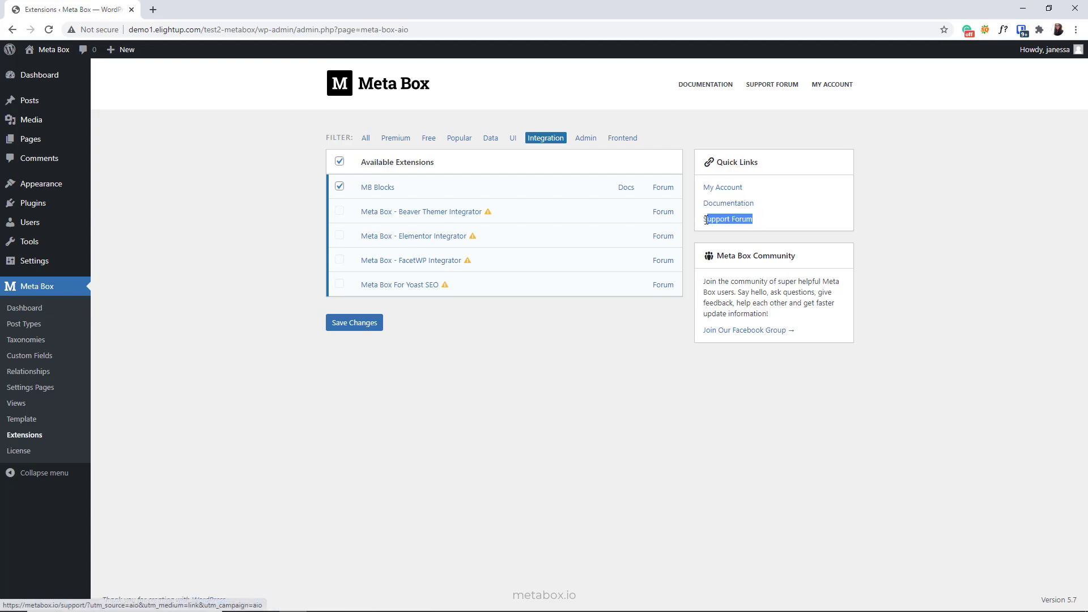
{"action": "left_click", "coordinate": [766, 220]}
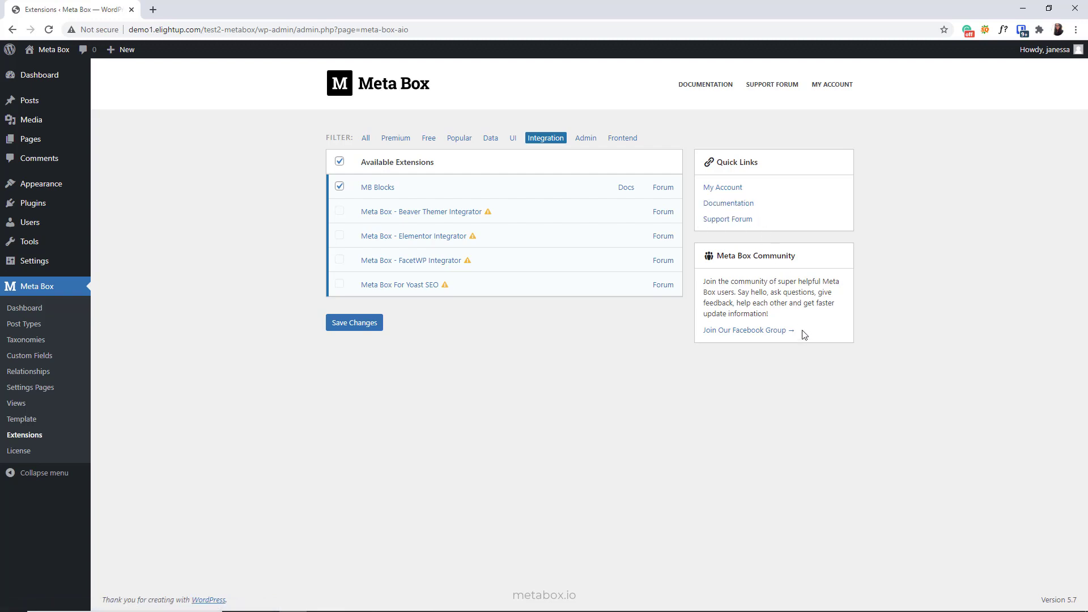
{"action": "left_click_drag", "start_coordinate": [805, 335], "coordinate": [702, 336]}
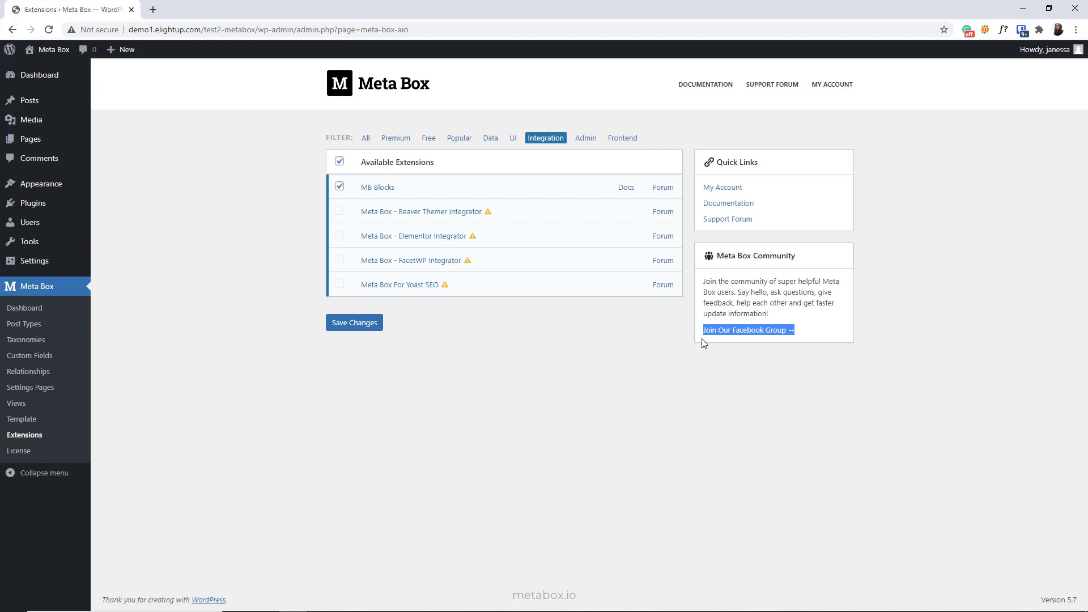
{"action": "left_click", "coordinate": [703, 345]}
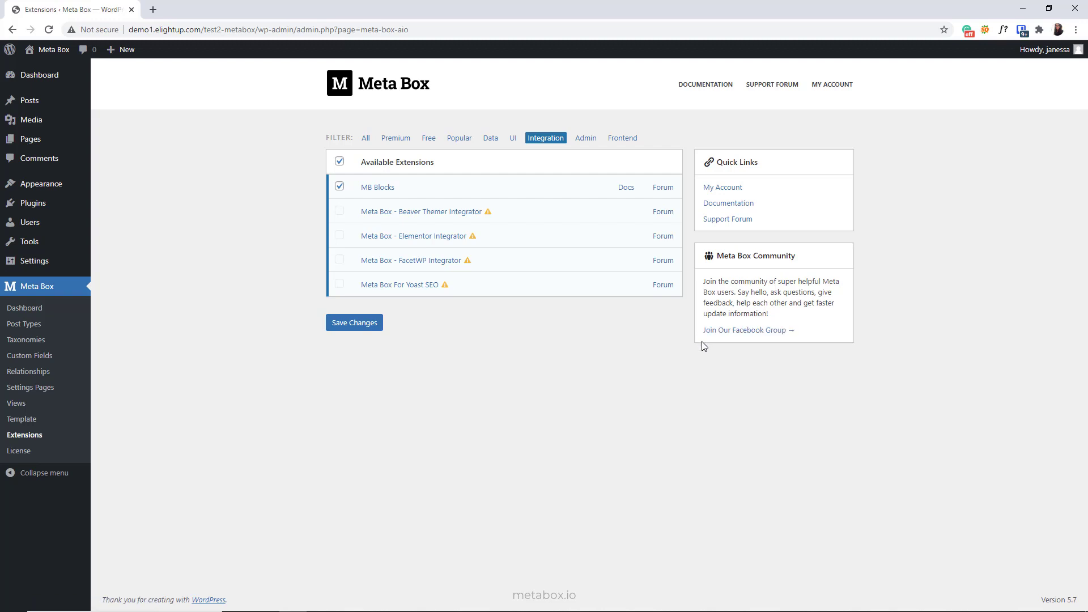
{"action": "left_click", "coordinate": [361, 140]}
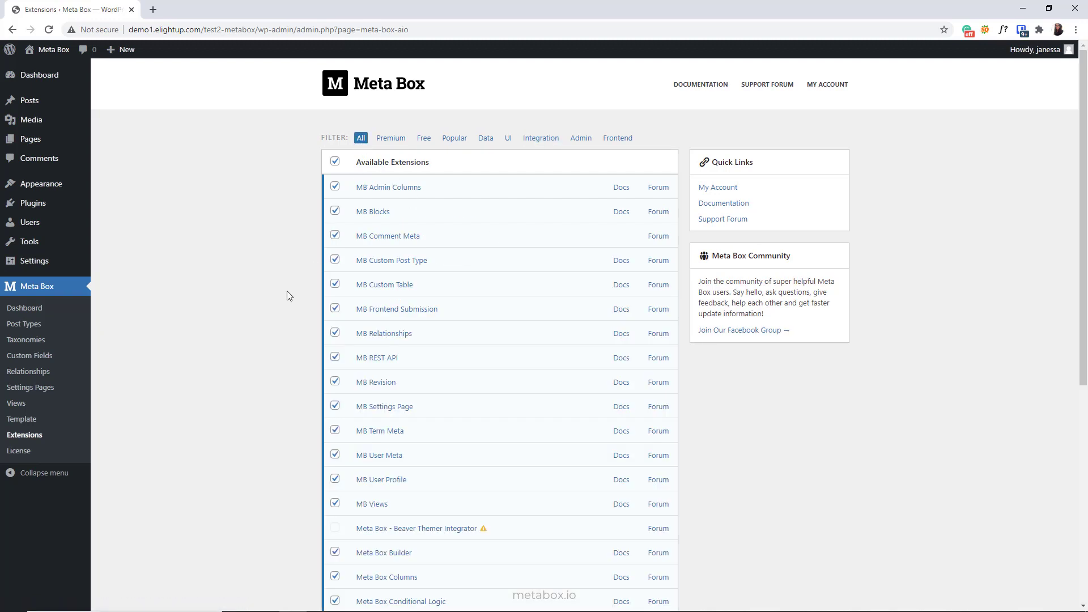
Add a new post type with the plural name Projects and the singular name Project, and review its labels
{"action": "left_click", "coordinate": [49, 328]}
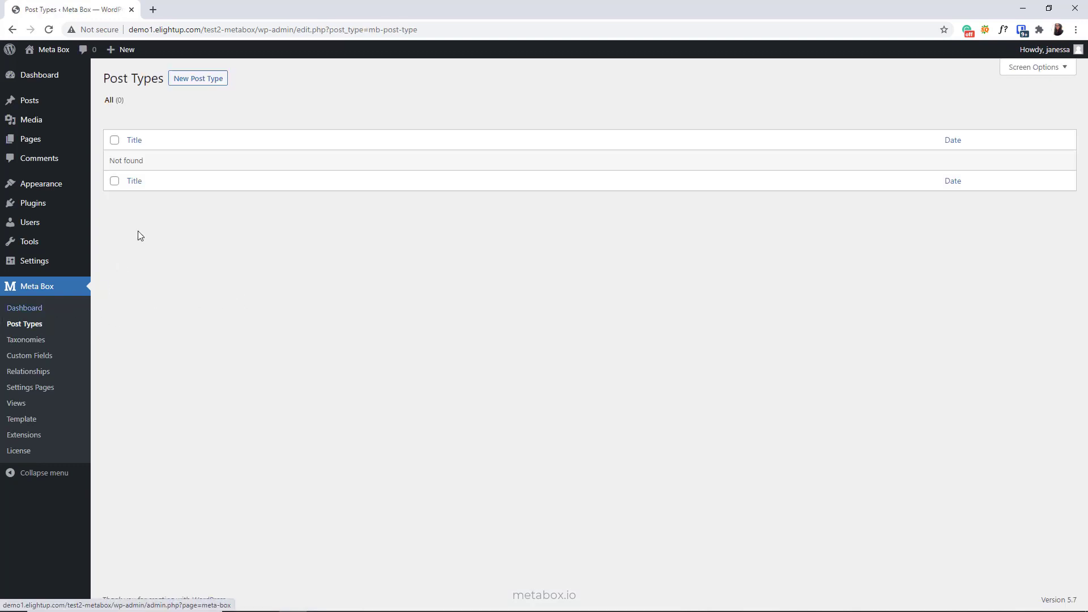
{"action": "left_click", "coordinate": [202, 85]}
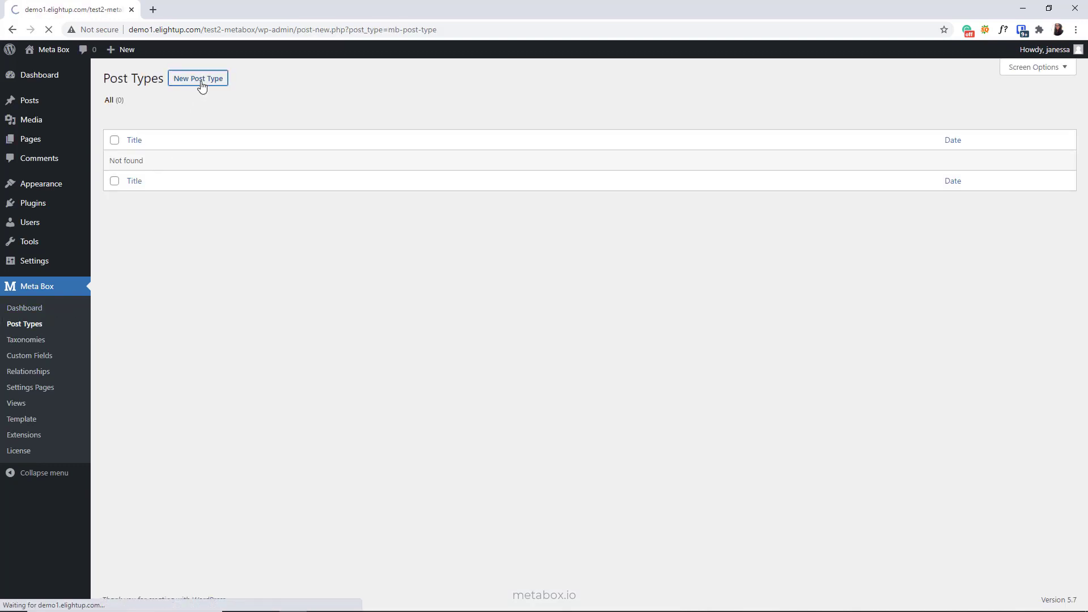
{"action": "left_click", "coordinate": [345, 147]}
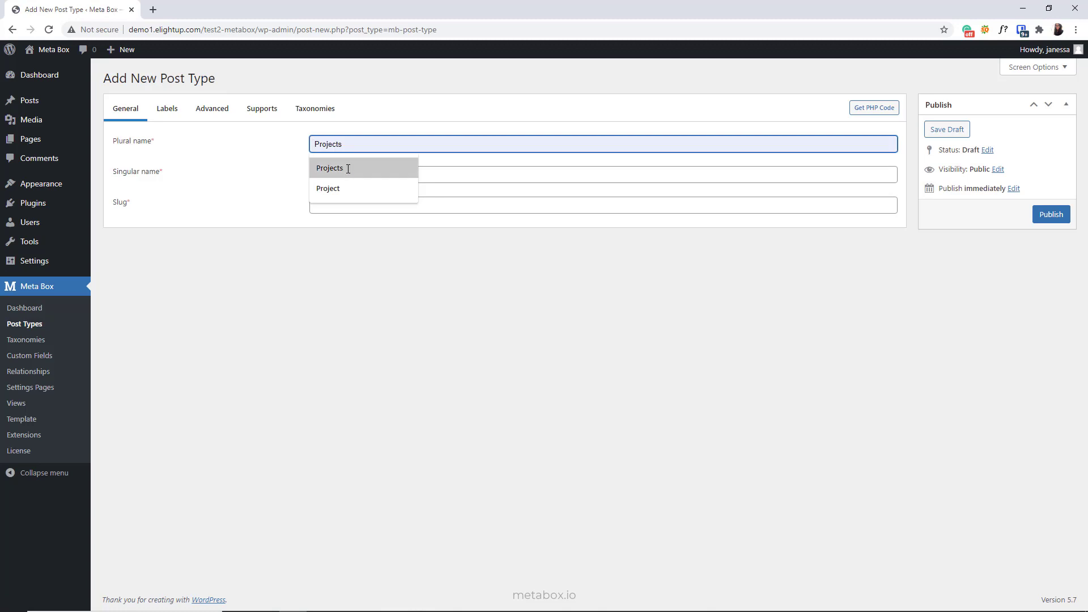
{"action": "left_click", "coordinate": [347, 168]}
{"action": "left_click", "coordinate": [347, 174]}
{"action": "left_click", "coordinate": [347, 201]}
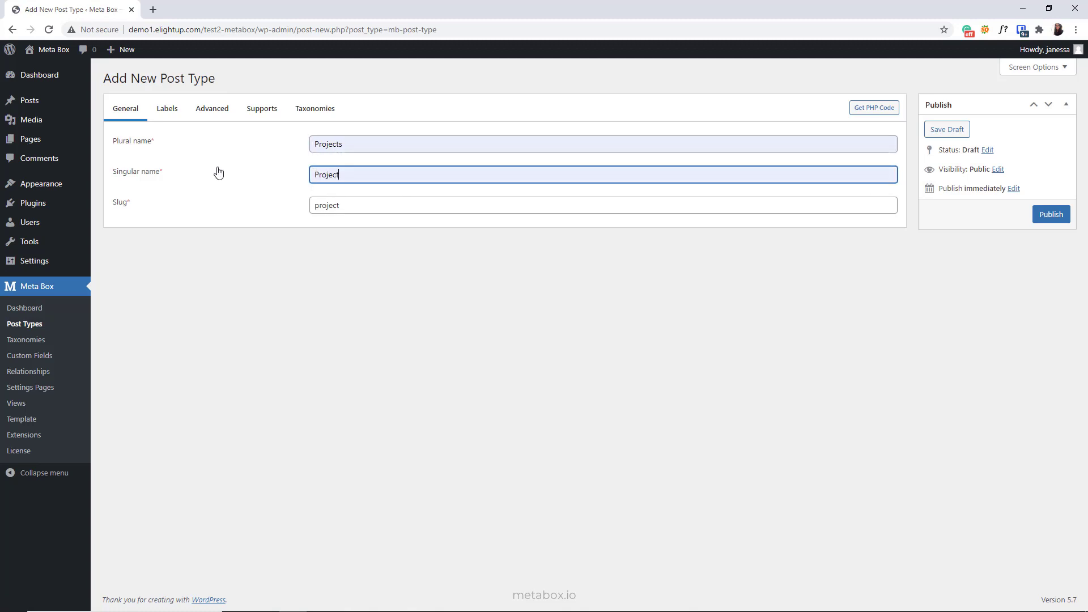
{"action": "left_click", "coordinate": [166, 109]}
{"action": "scroll", "coordinate": [246, 251], "scroll_direction": "down", "scroll_amount": 4}
{"action": "scroll", "coordinate": [246, 251], "scroll_direction": "down", "scroll_amount": 3}
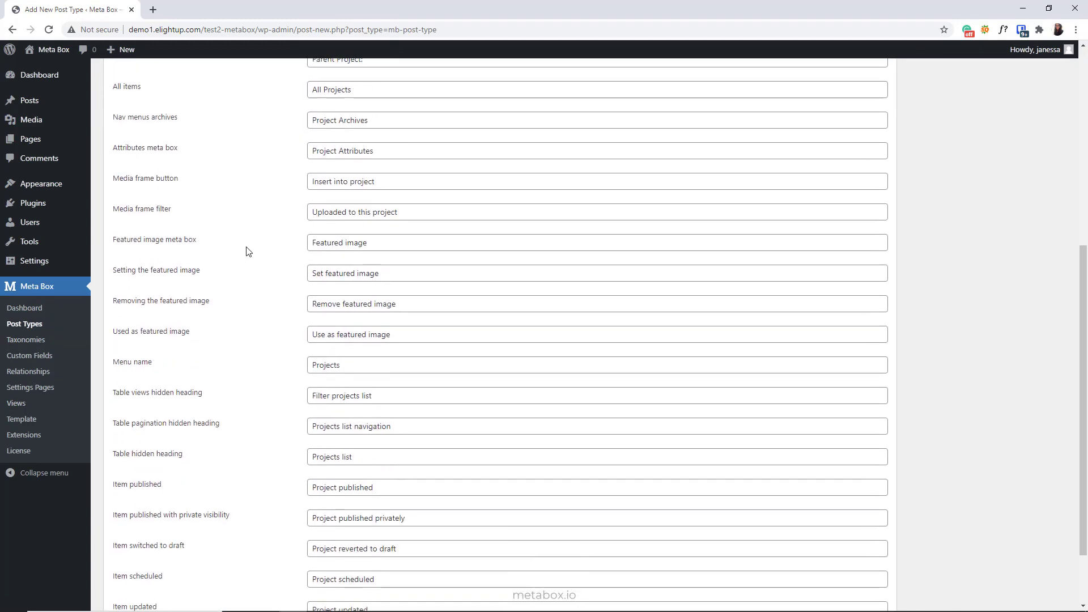
{"action": "scroll", "coordinate": [246, 251], "scroll_direction": "up", "scroll_amount": 7}
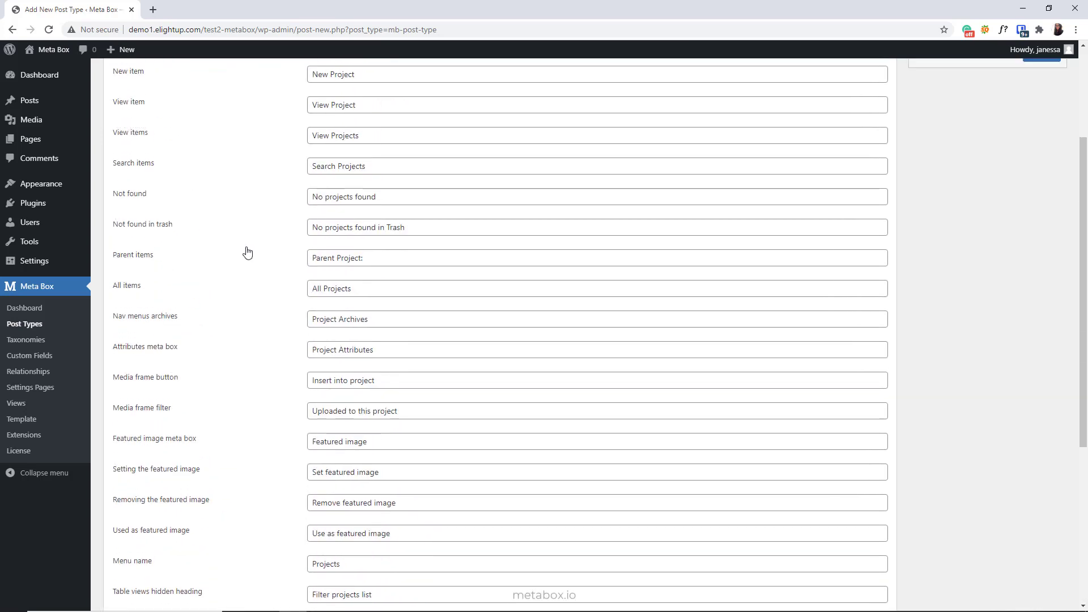
In the post type's advanced settings, choose the brush menu icon and disable Show in REST
{"action": "left_click", "coordinate": [213, 109]}
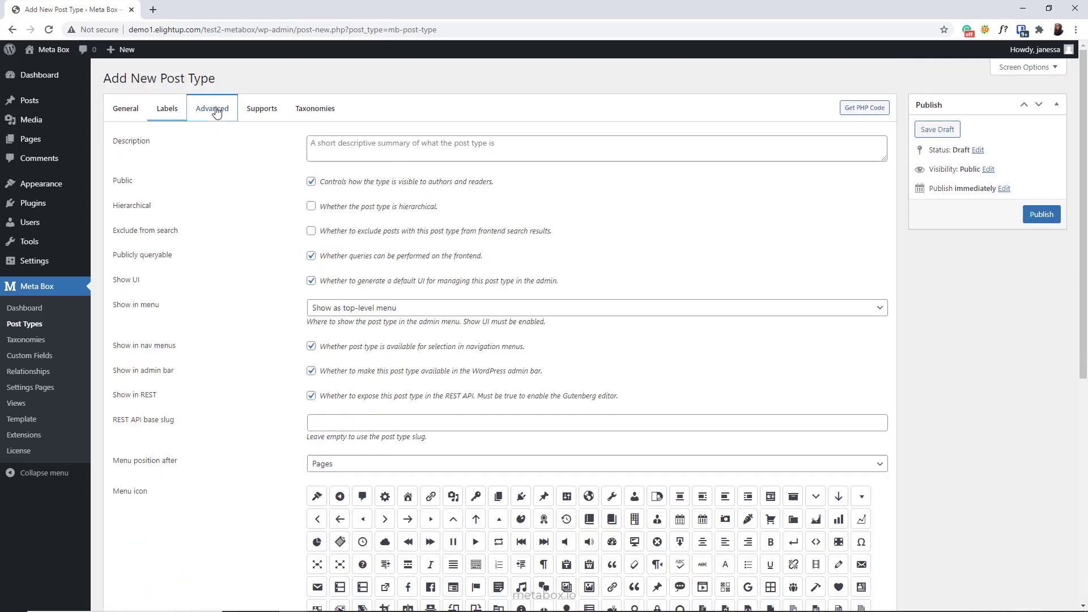
{"action": "scroll", "coordinate": [264, 282], "scroll_direction": "down", "scroll_amount": 1}
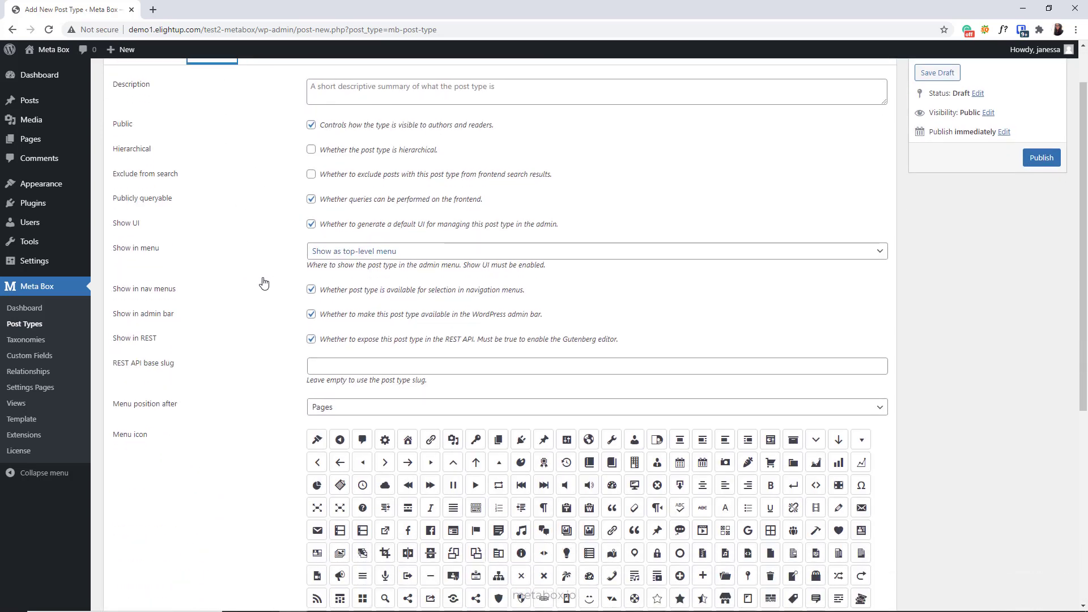
{"action": "left_click", "coordinate": [317, 439]}
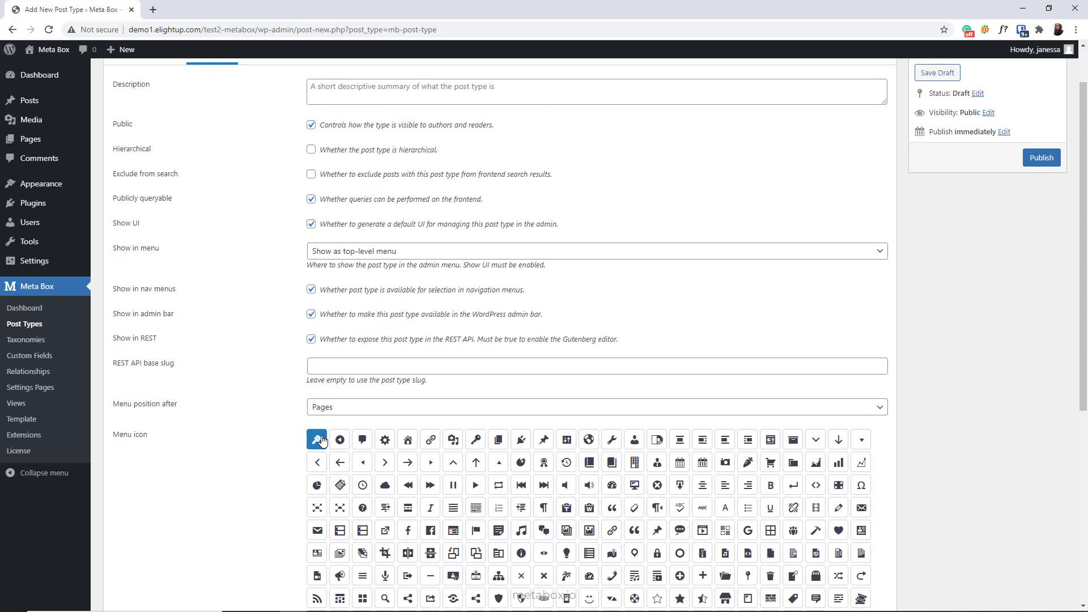
{"action": "left_click", "coordinate": [311, 339]}
{"action": "scroll", "coordinate": [287, 351], "scroll_direction": "up", "scroll_amount": 1}
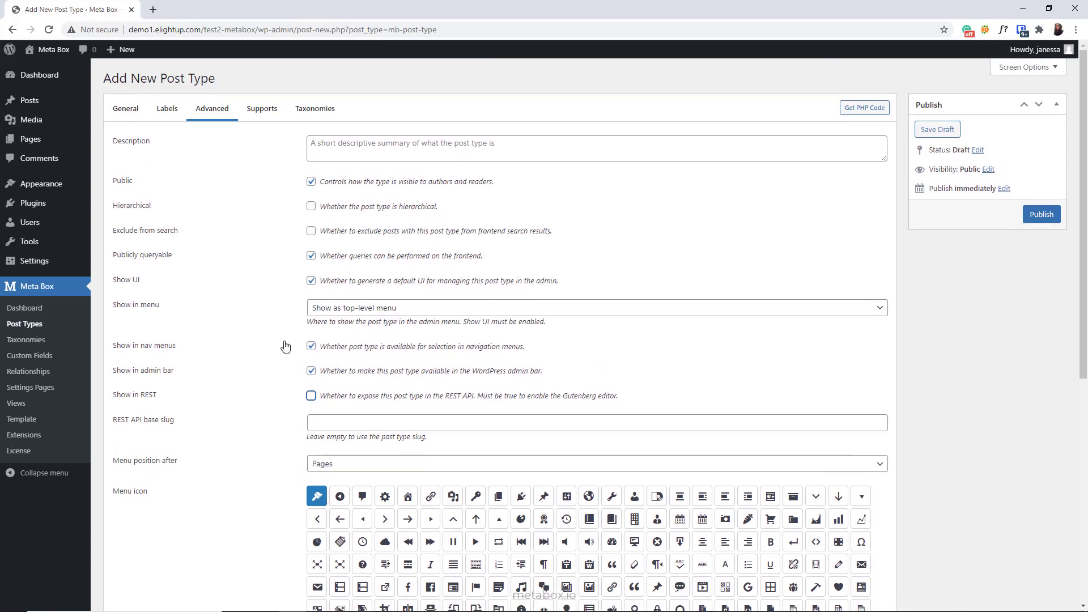
Review the supported features and taxonomies of the Projects post type, and publish it
{"action": "left_click", "coordinate": [267, 113]}
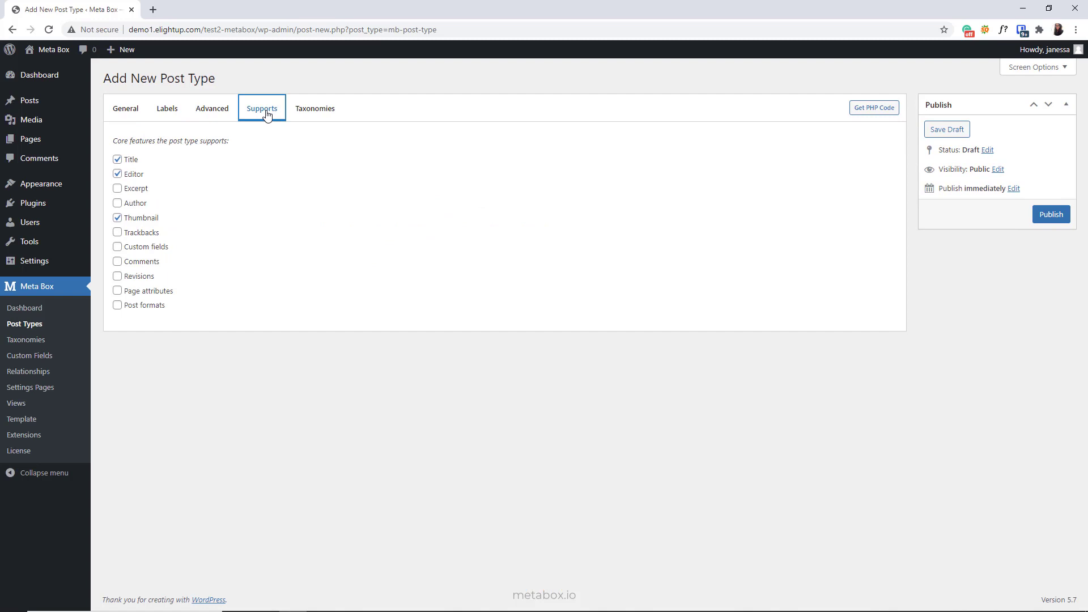
{"action": "left_click", "coordinate": [316, 110]}
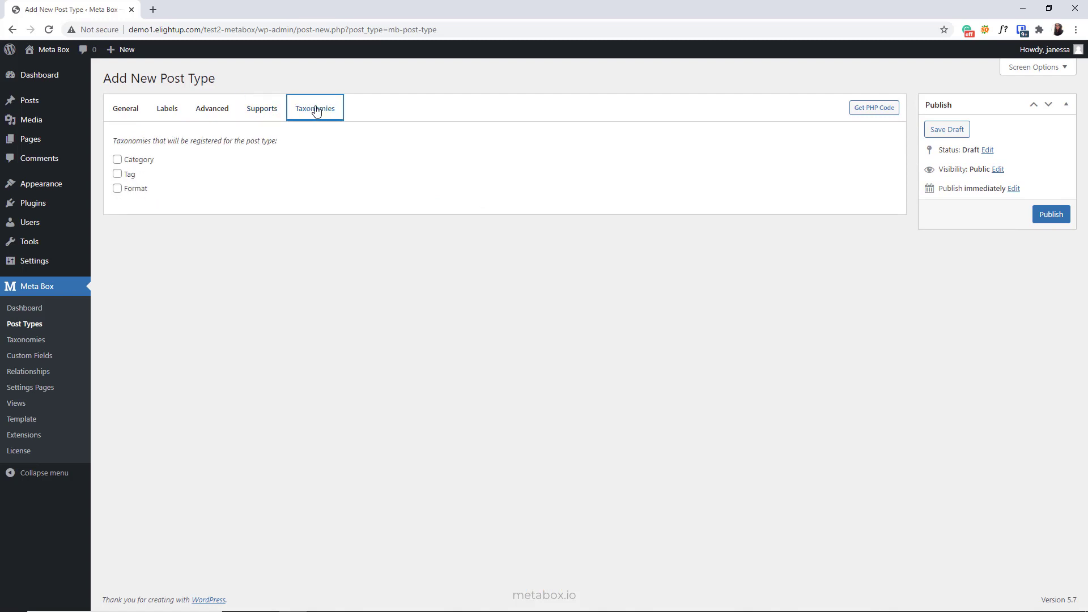
{"action": "left_click", "coordinate": [1054, 220]}
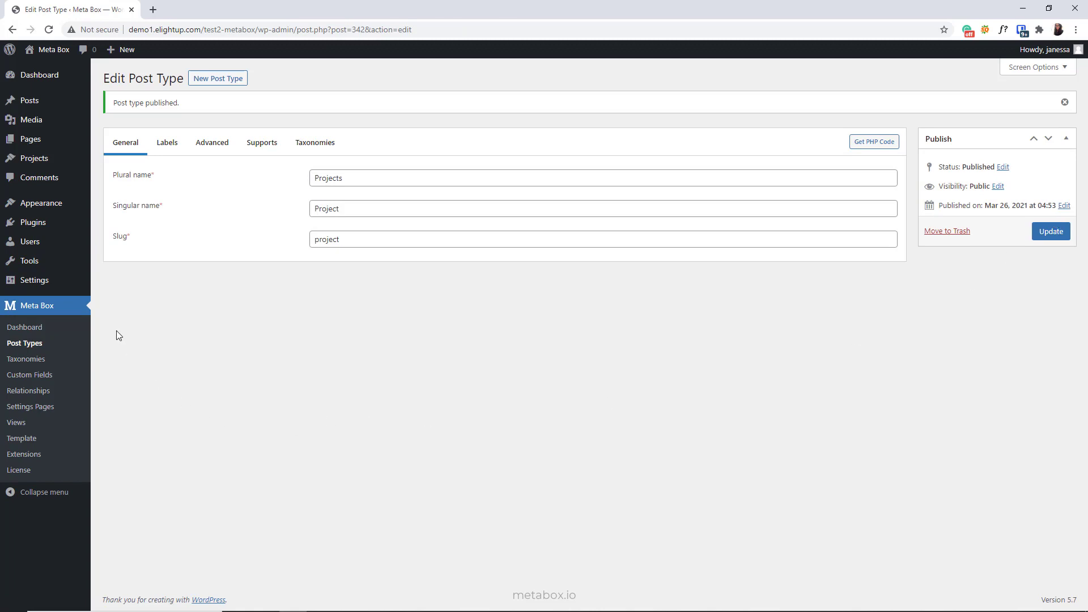
{"action": "mouse_move", "coordinate": [51, 164]}
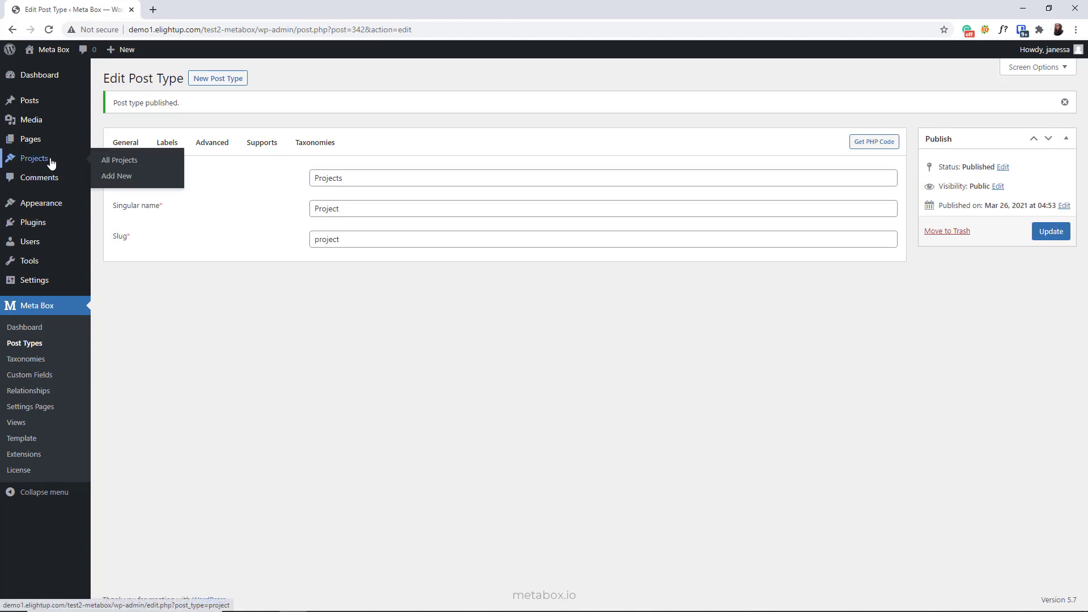
Add a new taxonomy with the plural name Types and the singular name type
{"action": "left_click", "coordinate": [46, 363]}
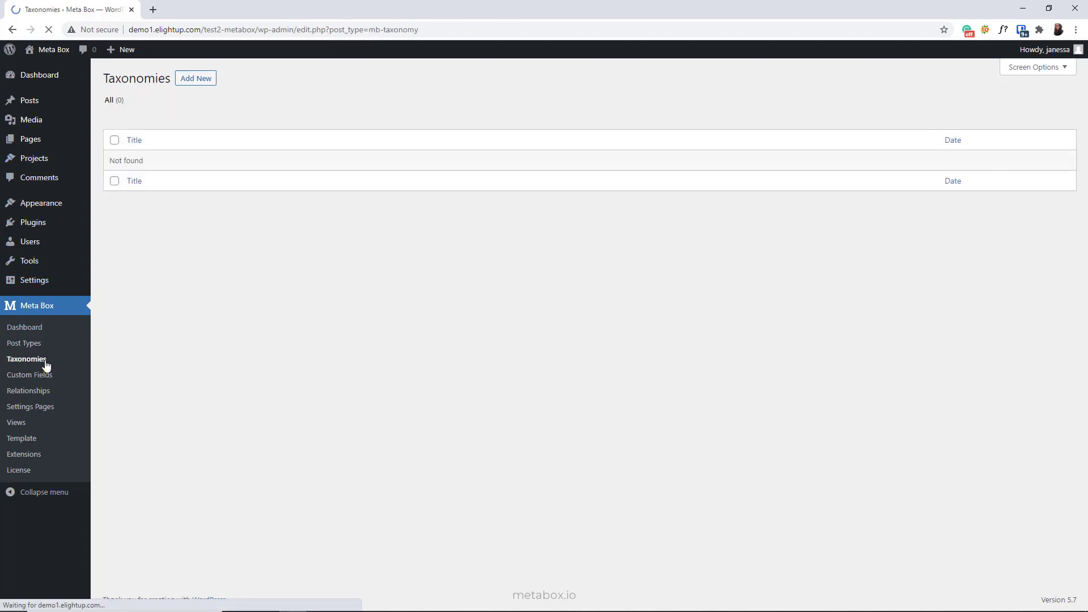
{"action": "left_click", "coordinate": [202, 78]}
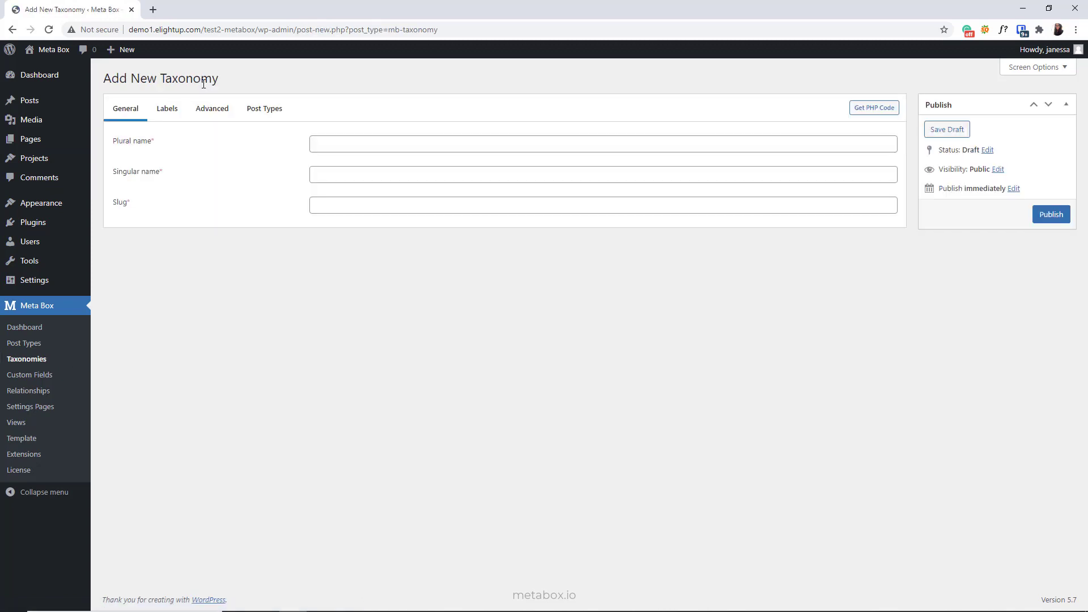
{"action": "left_click", "coordinate": [326, 141]}
{"action": "type", "text": "Types"}
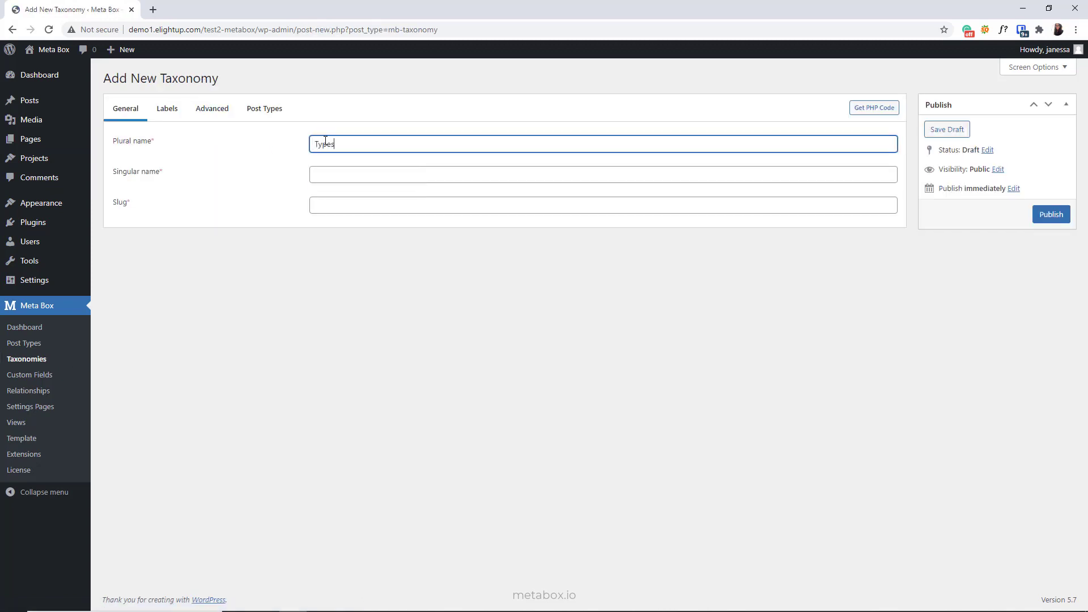
{"action": "key", "text": "Tab"}
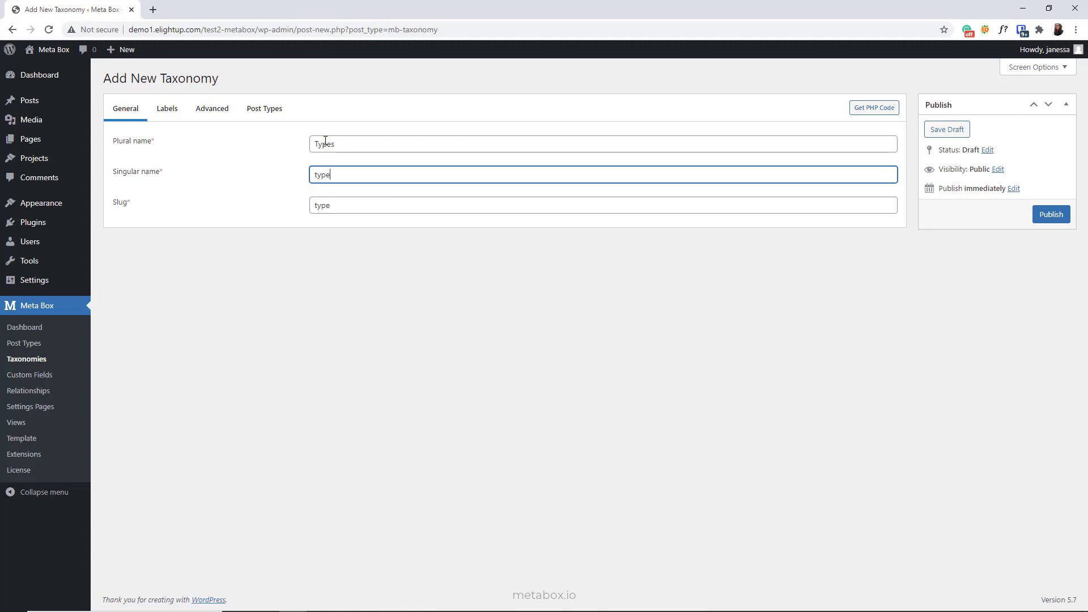
Assign the Types taxonomy to the Project post type and publish it
{"action": "left_click", "coordinate": [166, 109]}
{"action": "left_click", "coordinate": [212, 109]}
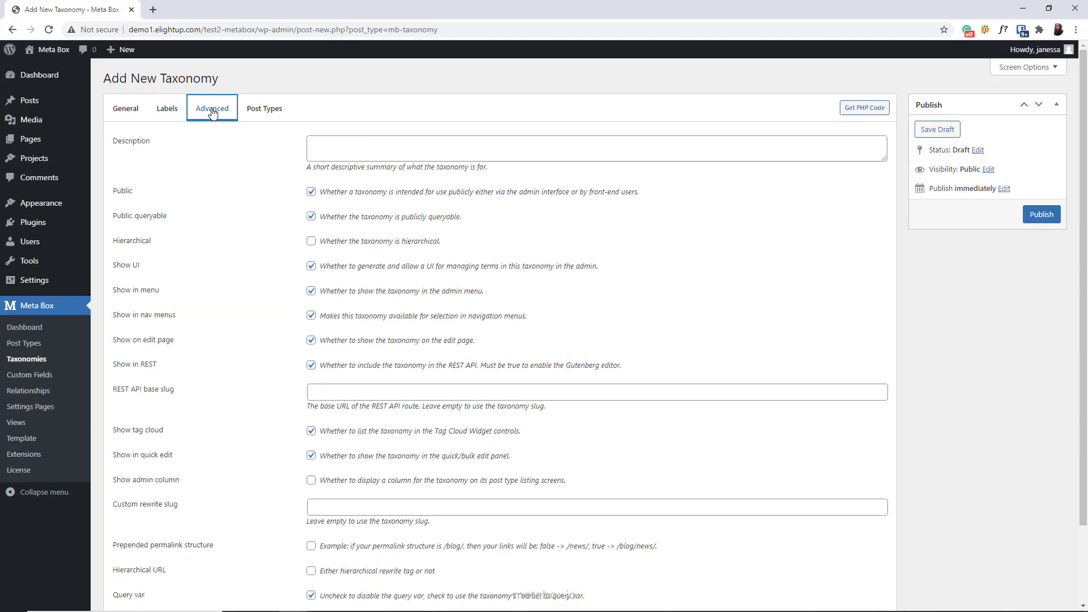
{"action": "left_click", "coordinate": [263, 108]}
{"action": "left_click", "coordinate": [133, 160]}
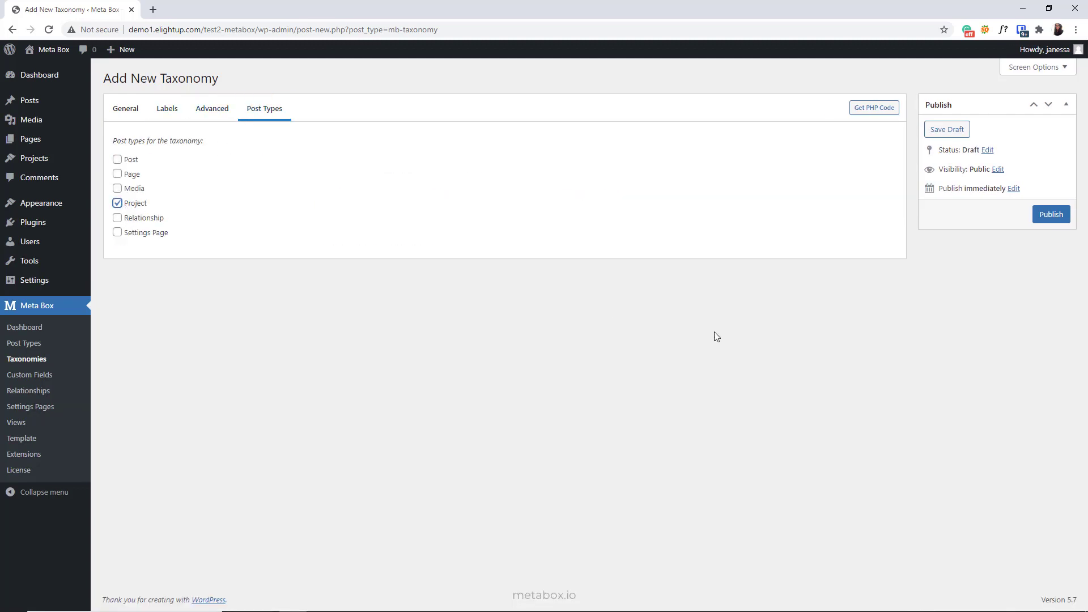
{"action": "left_click", "coordinate": [1051, 215]}
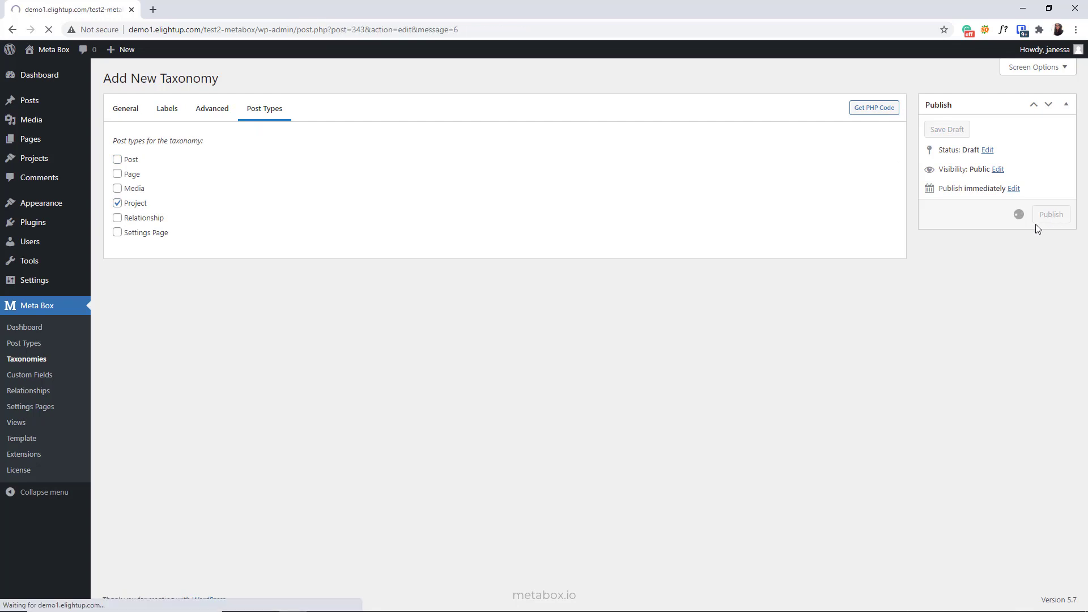
Start a new custom field group titled "Fields for Project"
{"action": "mouse_move", "coordinate": [64, 162]}
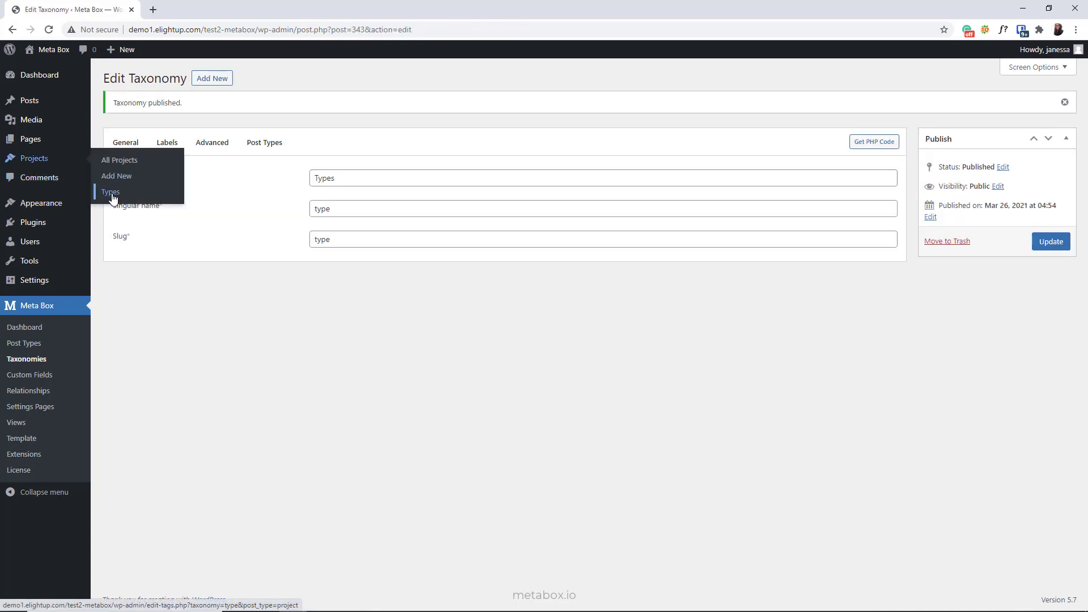
{"action": "left_click", "coordinate": [49, 375]}
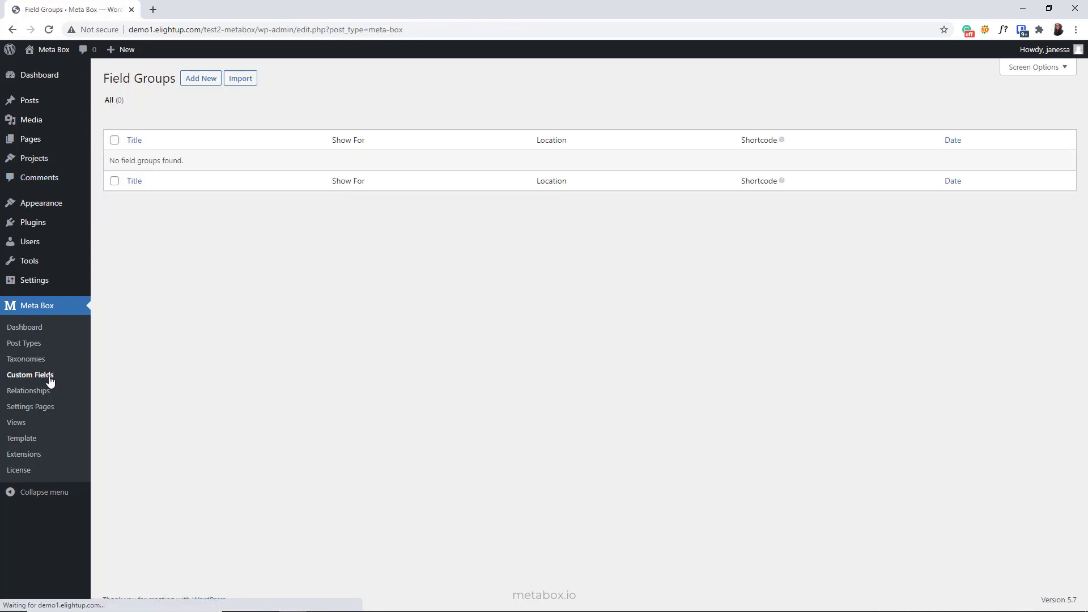
{"action": "left_click", "coordinate": [206, 83]}
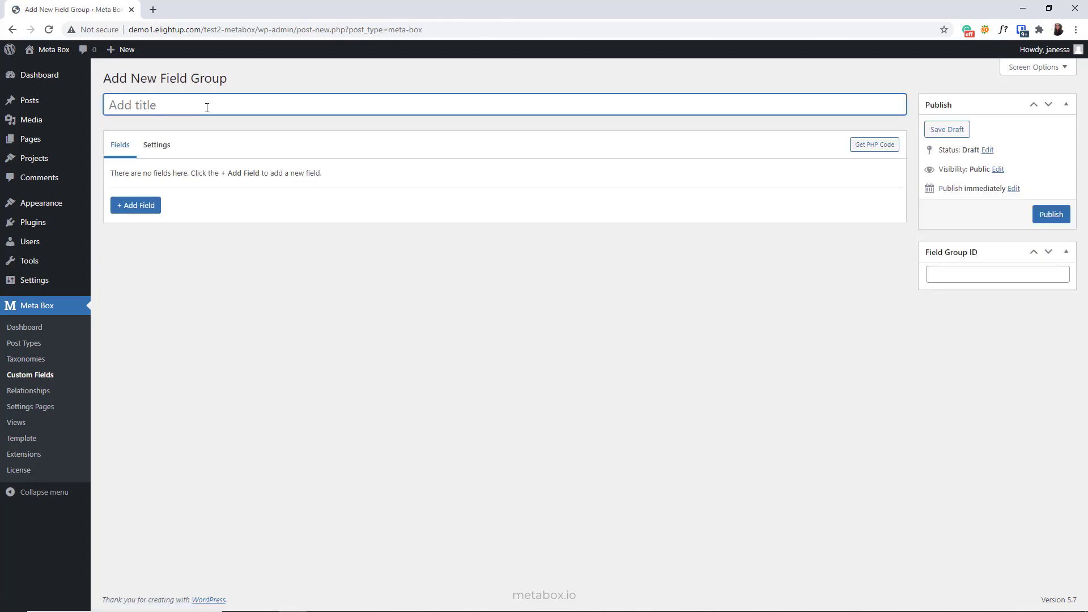
{"action": "type", "text": "Fields for Project"}
Add a Text field labelled Name to the field group and collapse its settings
{"action": "left_click", "coordinate": [142, 206]}
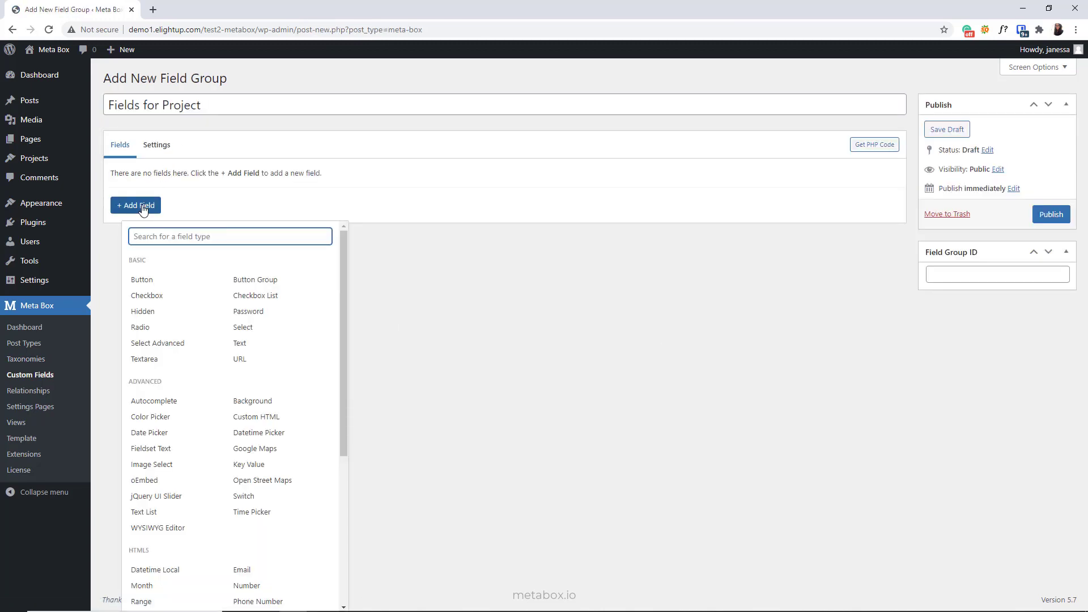
{"action": "type", "text": "te"}
{"action": "left_click", "coordinate": [137, 279]}
{"action": "double_click", "coordinate": [217, 223]}
{"action": "type", "text": "Name"}
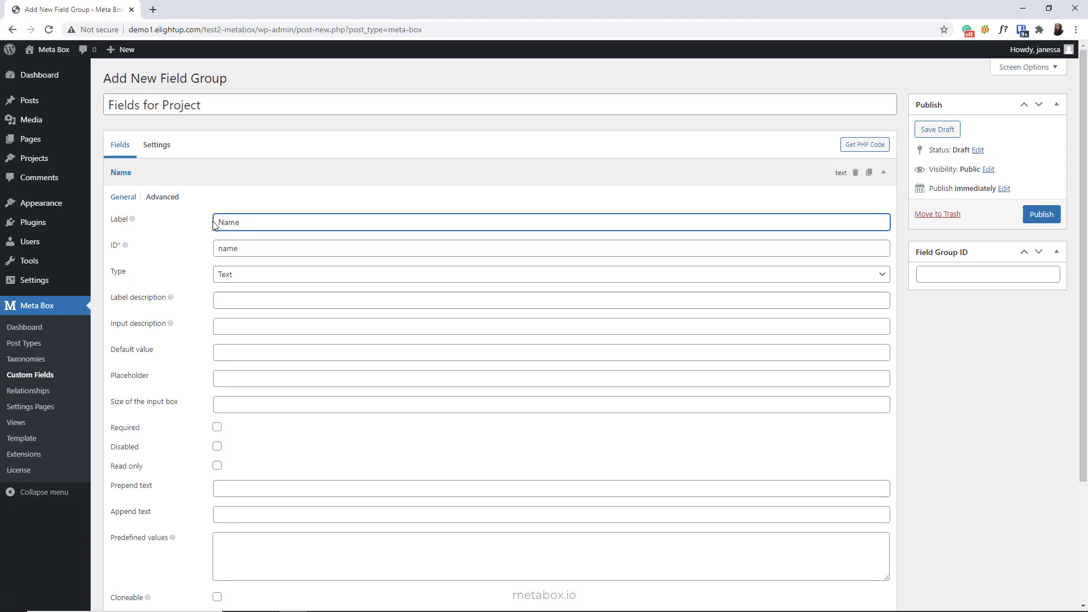
{"action": "left_click", "coordinate": [216, 170]}
Add a Number field labelled Phone to the field group and collapse its settings
{"action": "left_click", "coordinate": [149, 205]}
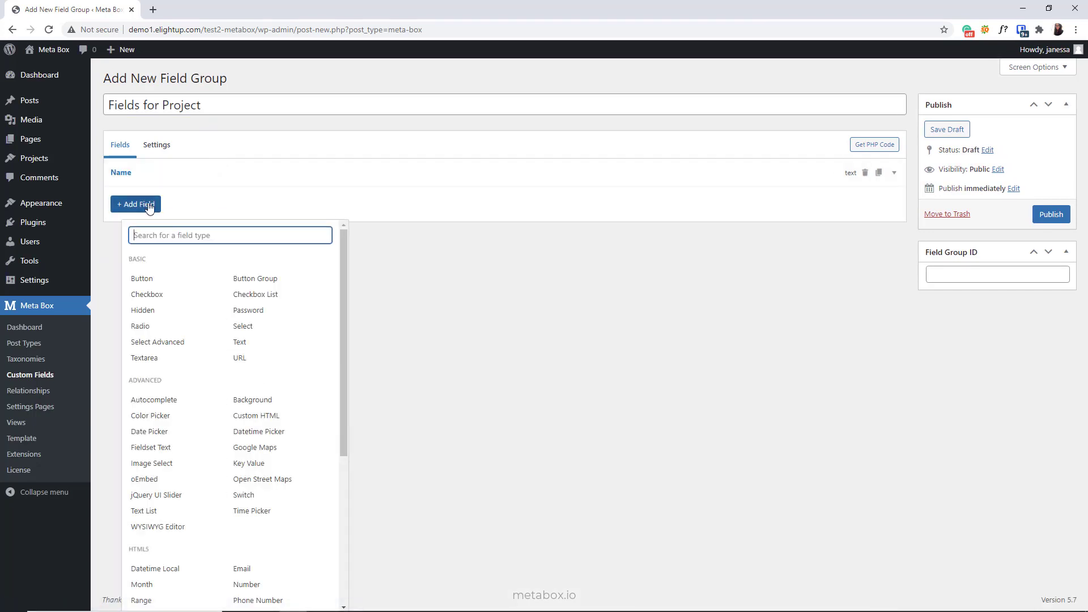
{"action": "type", "text": "nu"}
{"action": "left_click", "coordinate": [148, 278]}
{"action": "double_click", "coordinate": [216, 250]}
{"action": "type", "text": "Phone"}
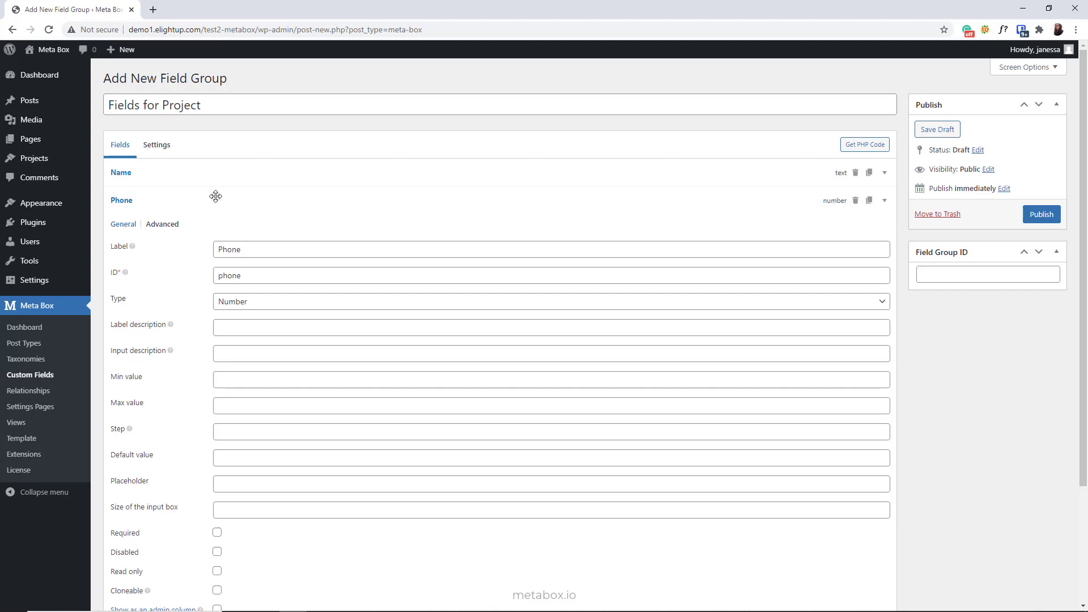
{"action": "left_click", "coordinate": [216, 195]}
Add an Image Advanced field labelled Gallery to the field group and collapse its settings
{"action": "left_click", "coordinate": [142, 233]}
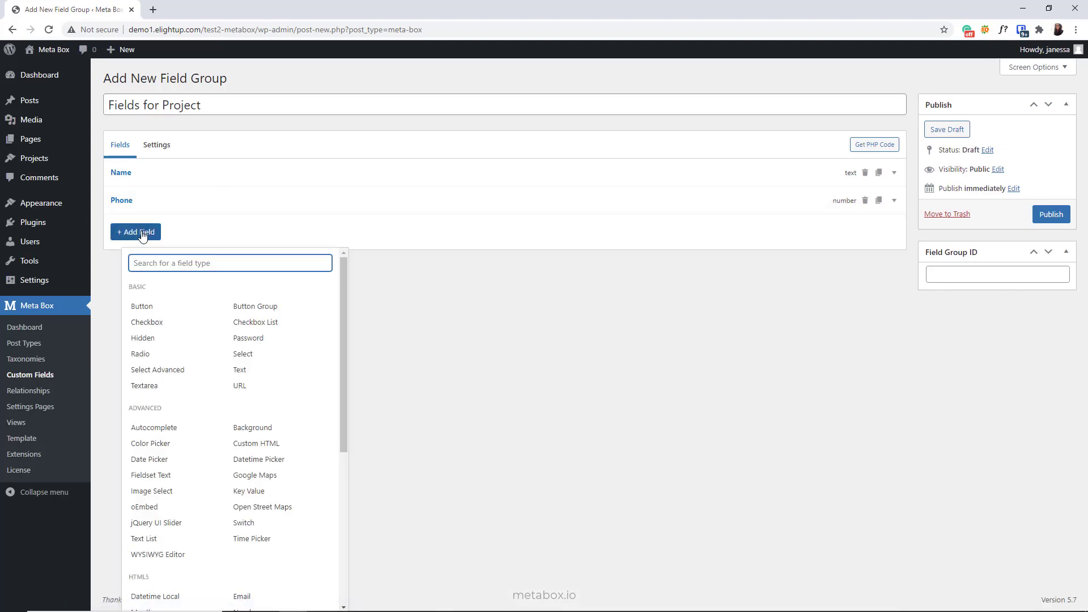
{"action": "type", "text": "image"}
{"action": "left_click", "coordinate": [252, 348]}
{"action": "double_click", "coordinate": [206, 277]}
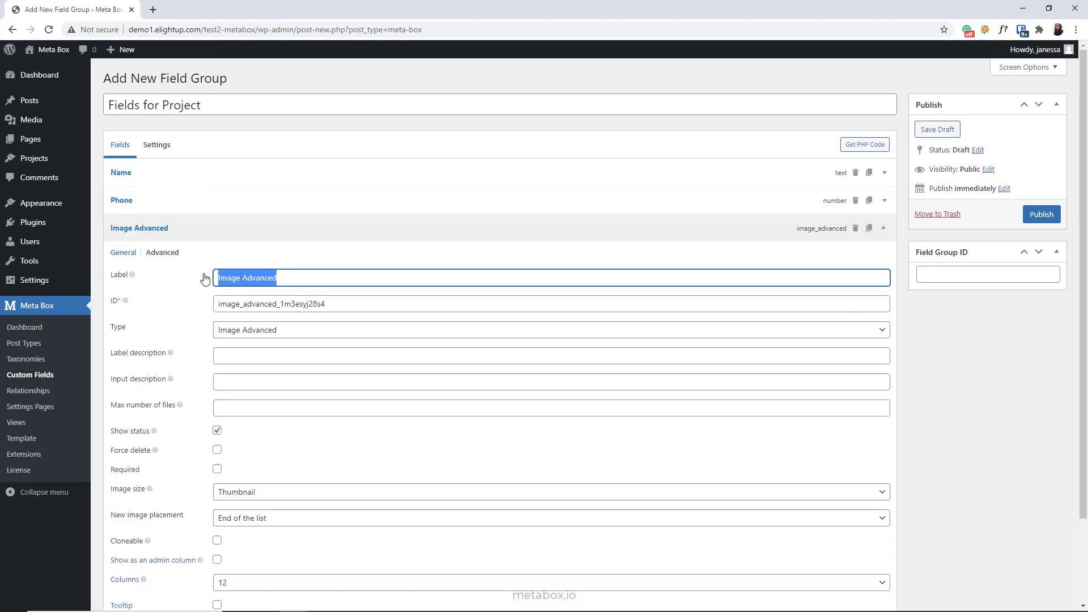
{"action": "type", "text": "Gallery"}
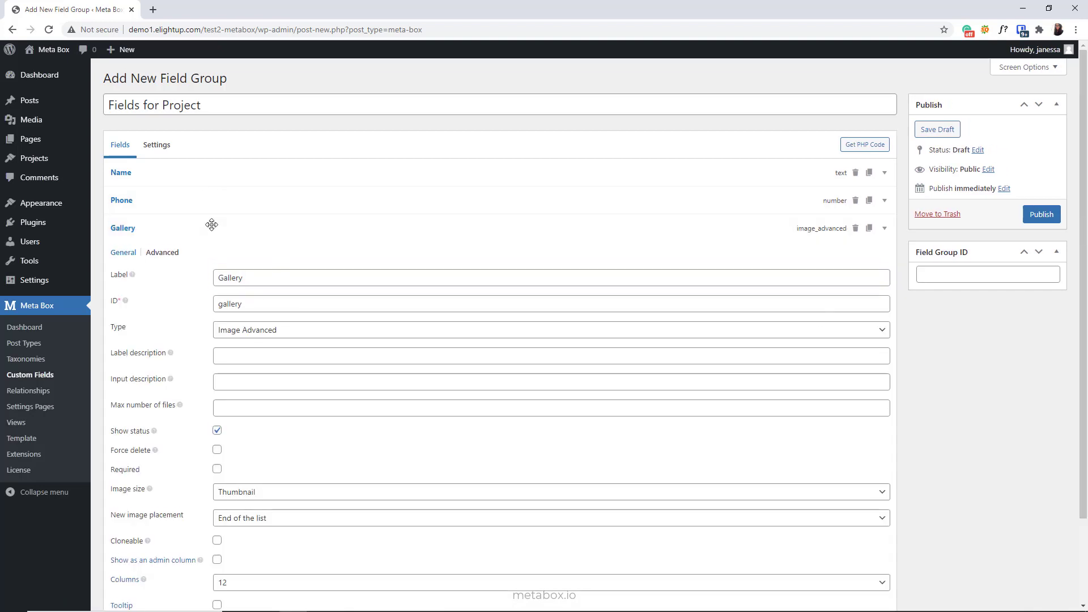
{"action": "left_click", "coordinate": [214, 227]}
{"action": "mouse_move", "coordinate": [214, 227]}
{"action": "left_mouse_down"}
{"action": "mouse_move", "coordinate": [219, 170]}
{"action": "mouse_move", "coordinate": [228, 219]}
{"action": "left_mouse_up"}
Change the field group's location from the Post to the Project post type and publish the group
{"action": "left_click", "coordinate": [166, 148]}
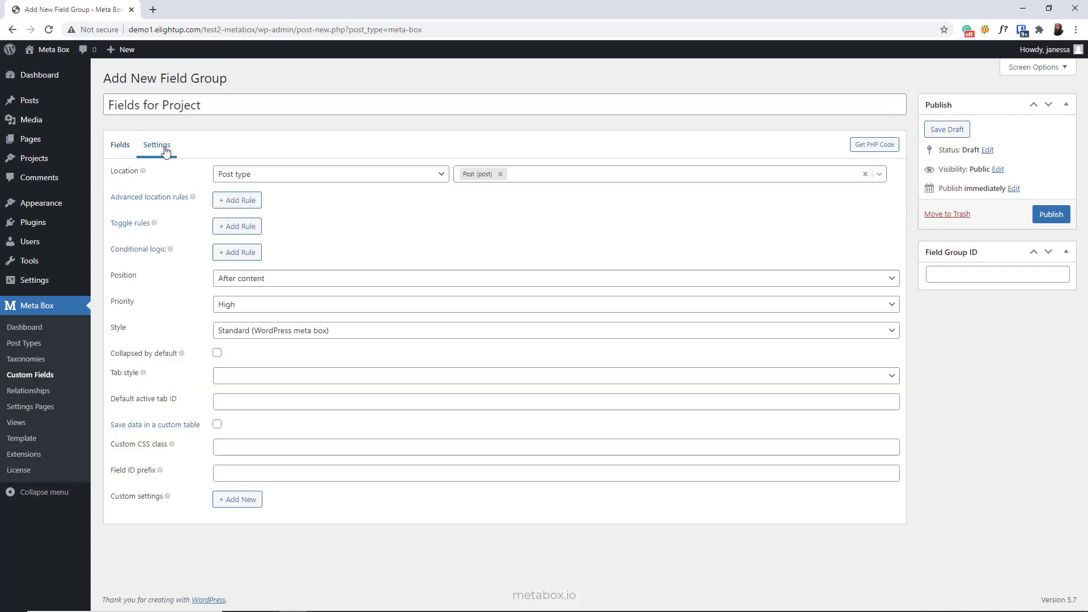
{"action": "left_click", "coordinate": [510, 176]}
{"action": "left_click", "coordinate": [499, 174]}
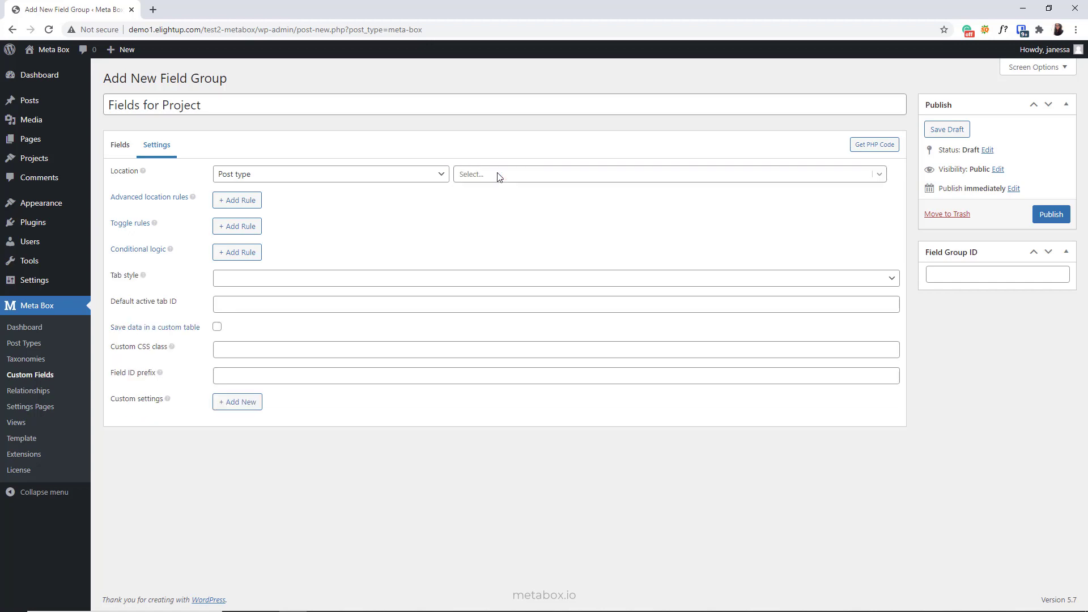
{"action": "left_click", "coordinate": [494, 257]}
{"action": "left_click", "coordinate": [1046, 218]}
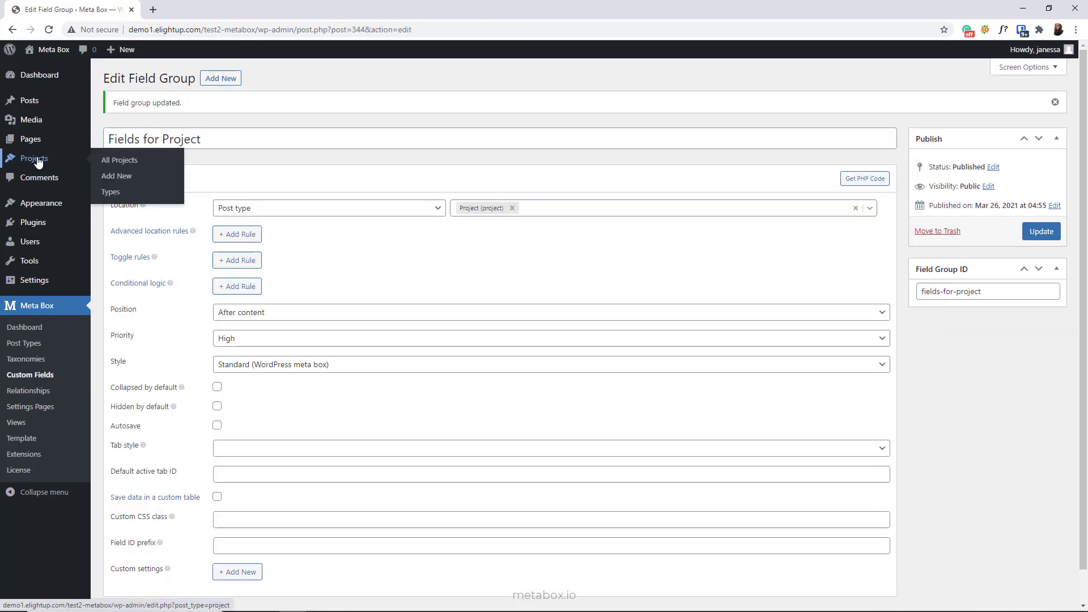
Open the form for a new project to check its custom fields
{"action": "left_click", "coordinate": [39, 161]}
{"action": "left_click", "coordinate": [171, 79]}
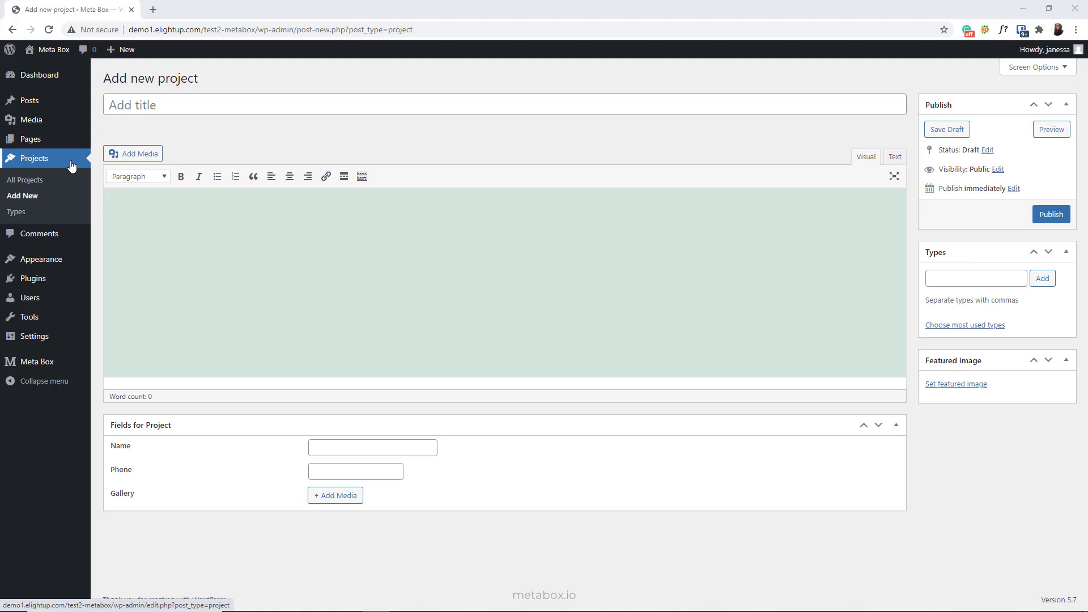
Open the blank forms for a new relationship and a new settings page in Meta Box, and review their options
{"action": "left_click", "coordinate": [58, 368]}
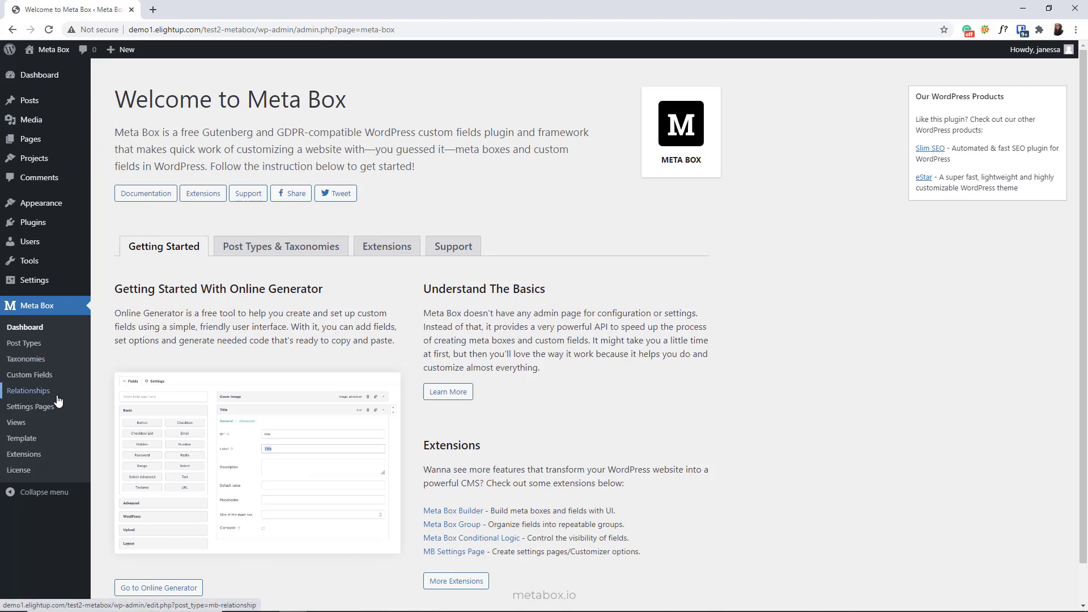
{"action": "left_click", "coordinate": [55, 400]}
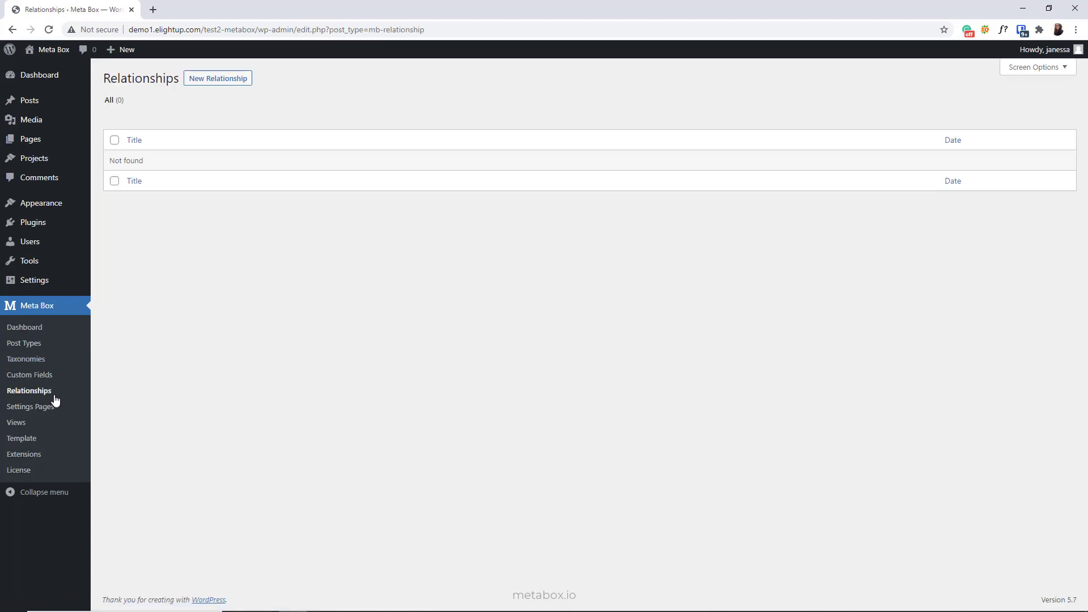
{"action": "left_click", "coordinate": [238, 79]}
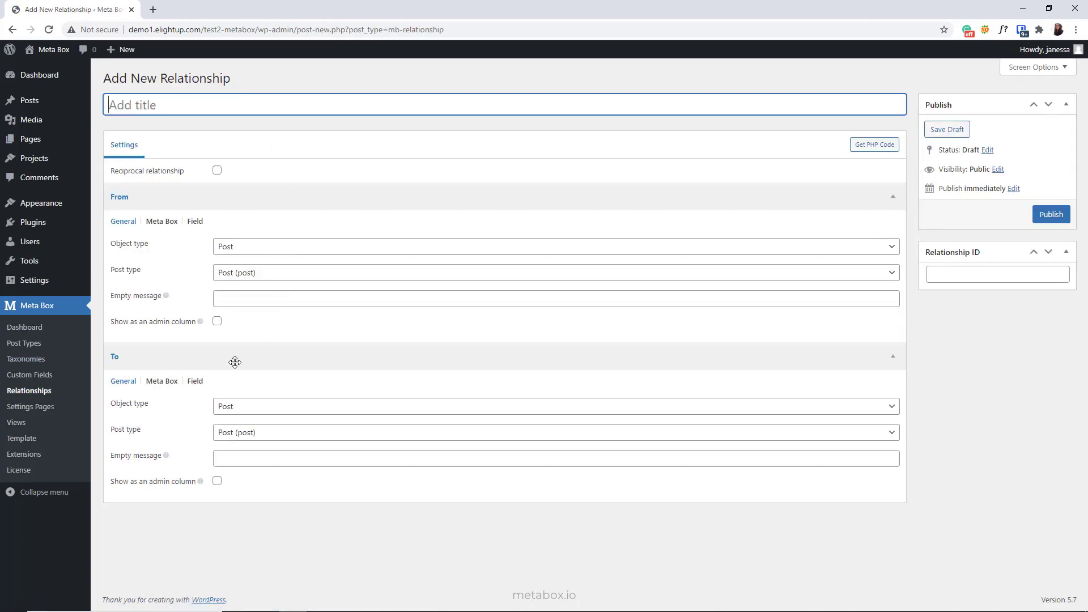
{"action": "left_click", "coordinate": [55, 414]}
{"action": "left_click", "coordinate": [233, 79]}
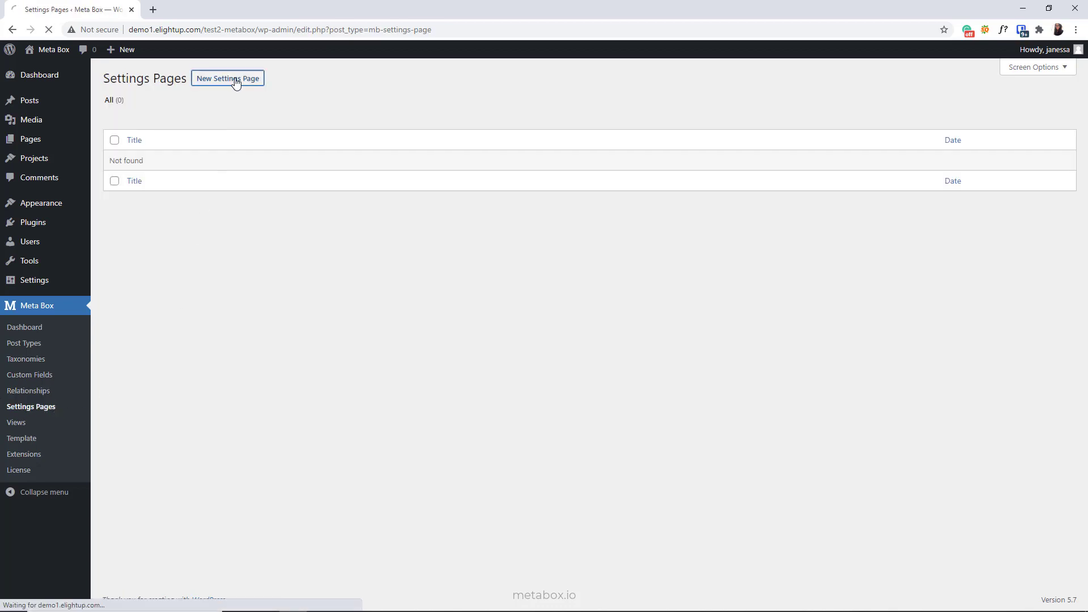
{"action": "scroll", "coordinate": [164, 357], "scroll_direction": "down", "scroll_amount": 5}
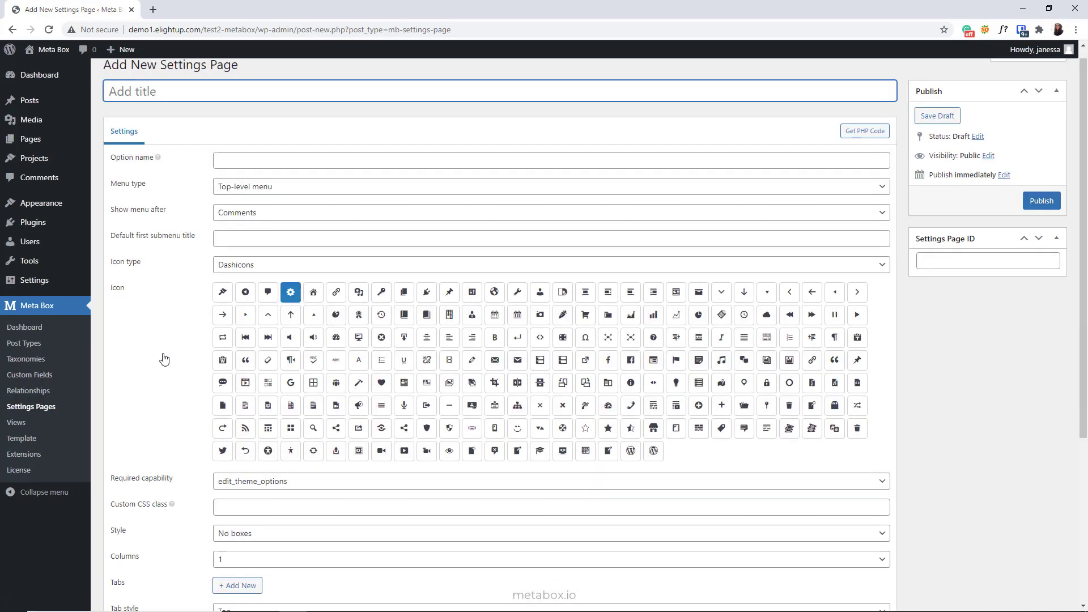
Open the form for a new view and examine its template editor and its type, location and render settings
{"action": "left_click", "coordinate": [31, 427]}
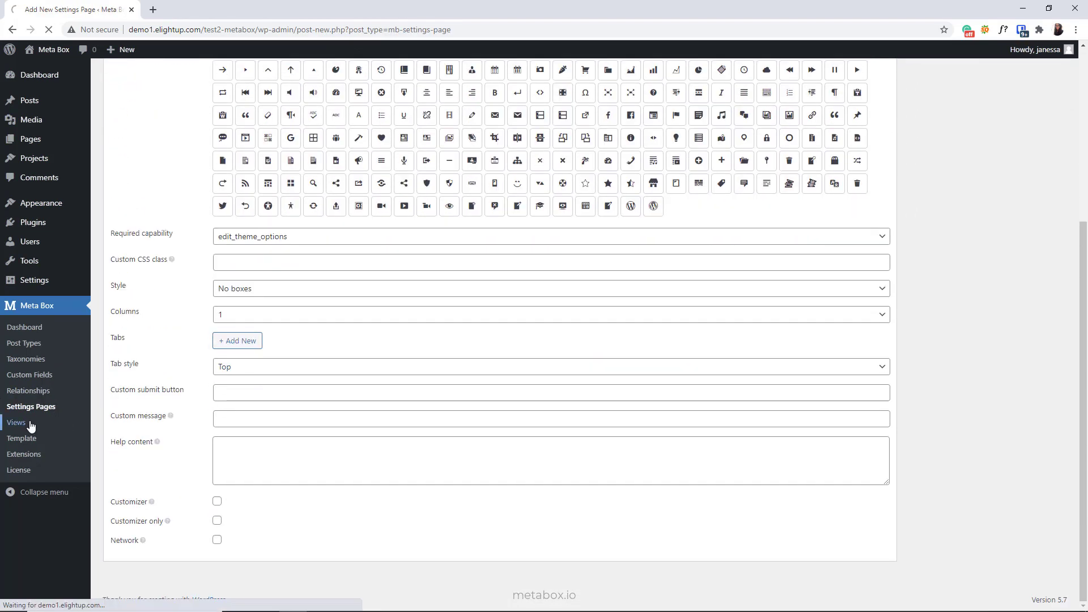
{"action": "left_click", "coordinate": [162, 79]}
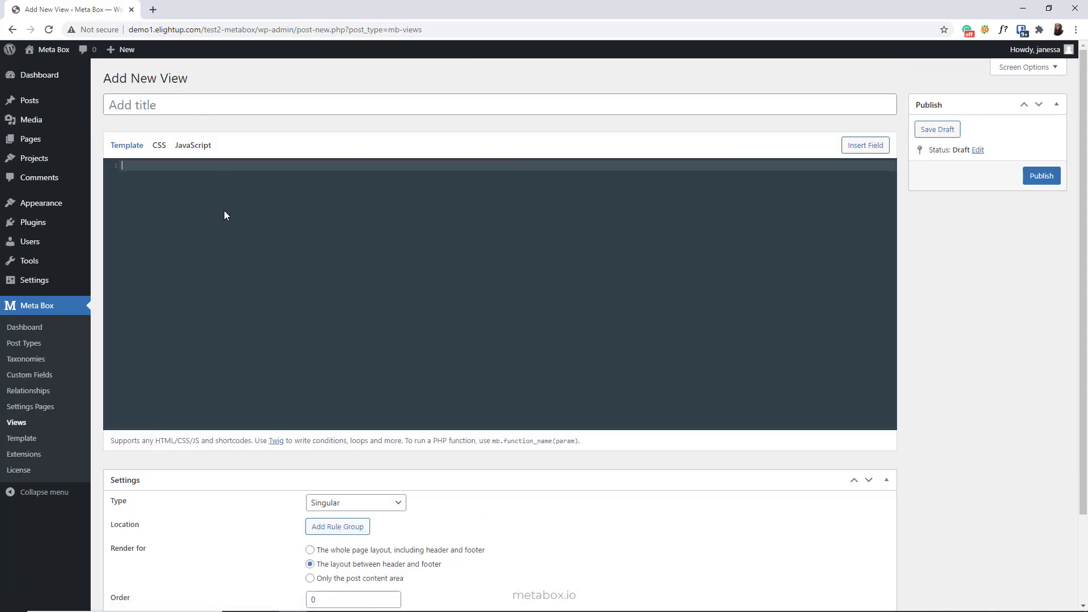
{"action": "scroll", "coordinate": [226, 227], "scroll_direction": "down", "scroll_amount": 2}
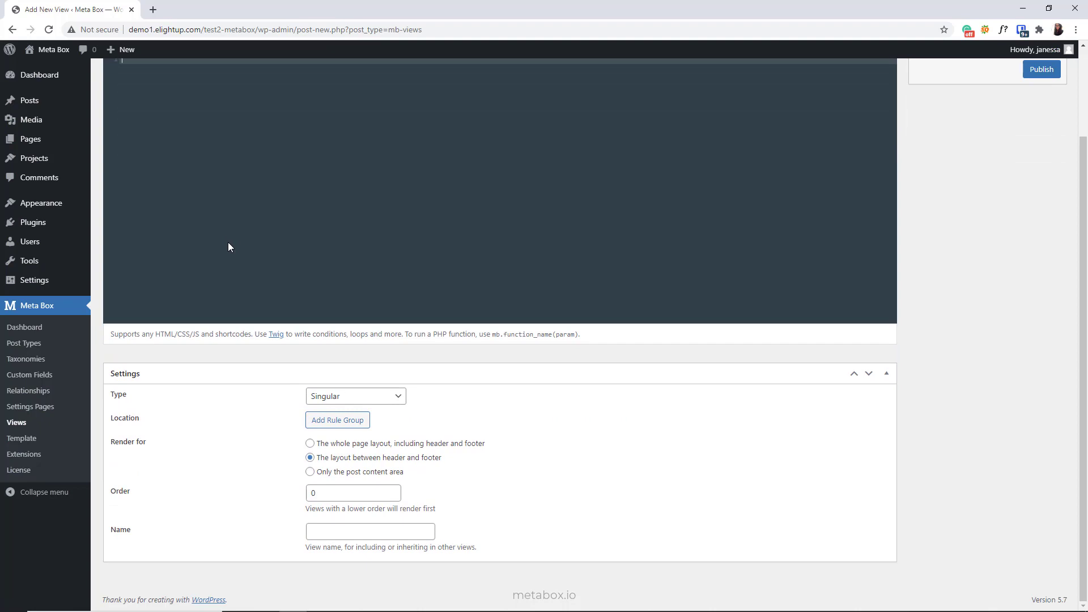
Visit the Template and Extensions pages, then open the Meta Box documentation site and look over its welcome page
{"action": "left_click", "coordinate": [48, 442]}
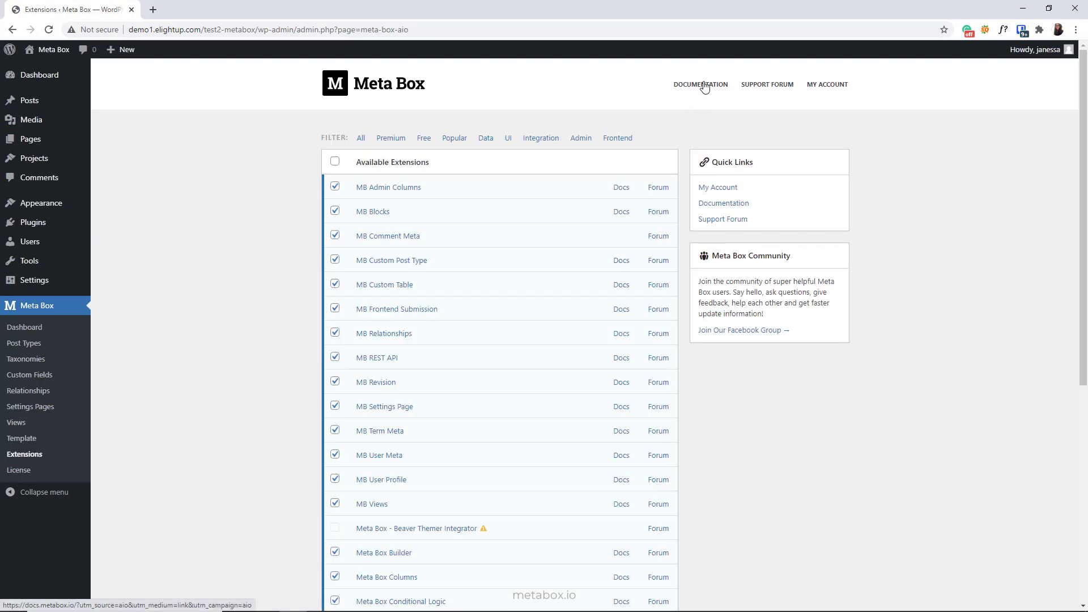
{"action": "left_click", "coordinate": [703, 85]}
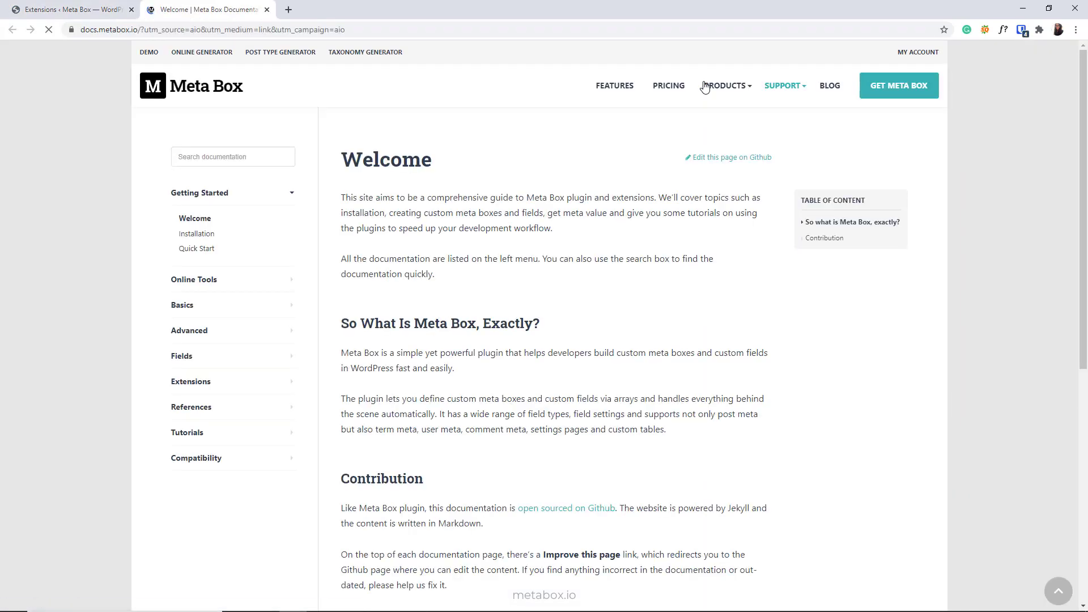
{"action": "scroll", "coordinate": [133, 189], "scroll_direction": "down", "scroll_amount": 3}
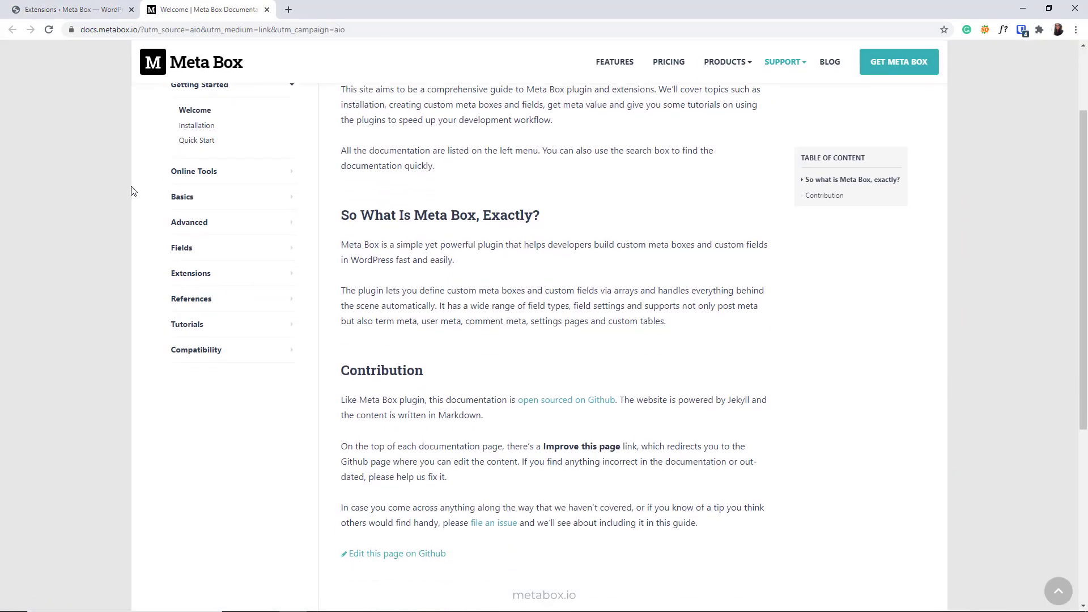